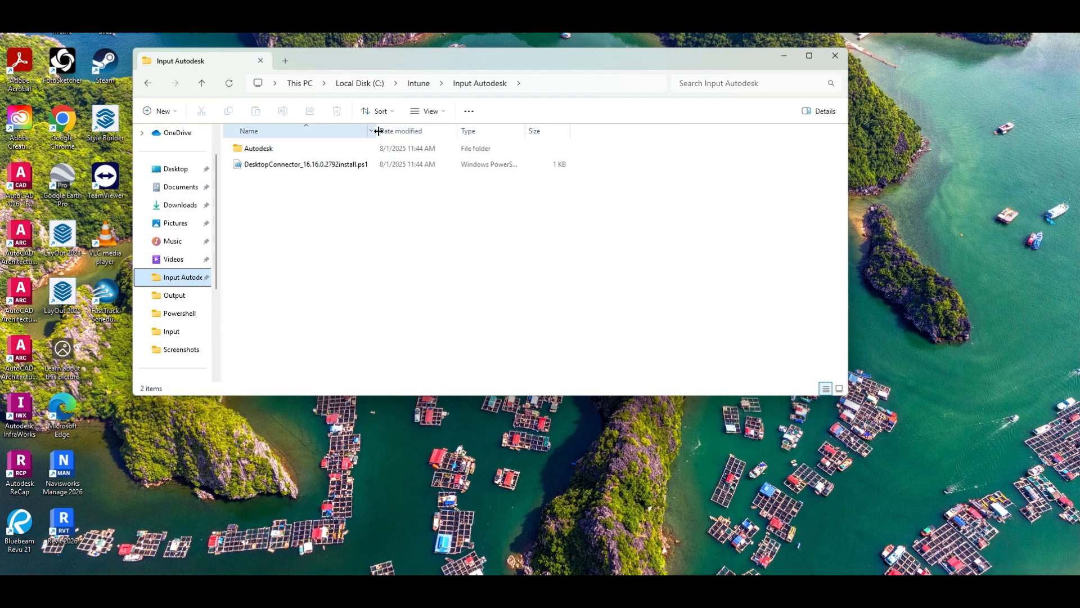
Widen the Name column and open the Autodesk folder down to Autodesk_Desktop_Connector_16.16.0.2792
drag(376, 131, 474, 132)
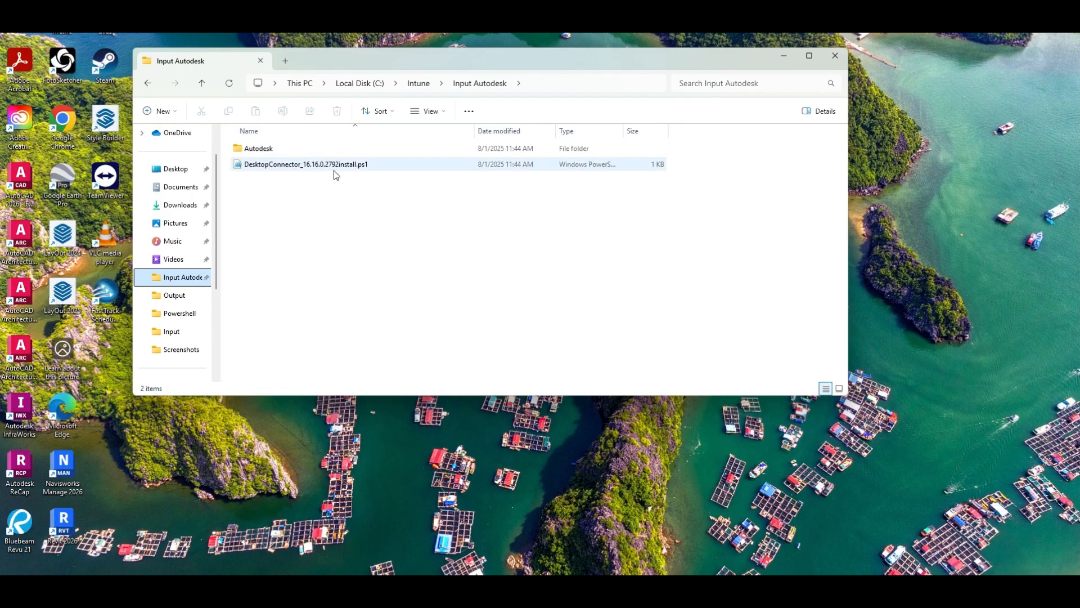
double_click(244, 151)
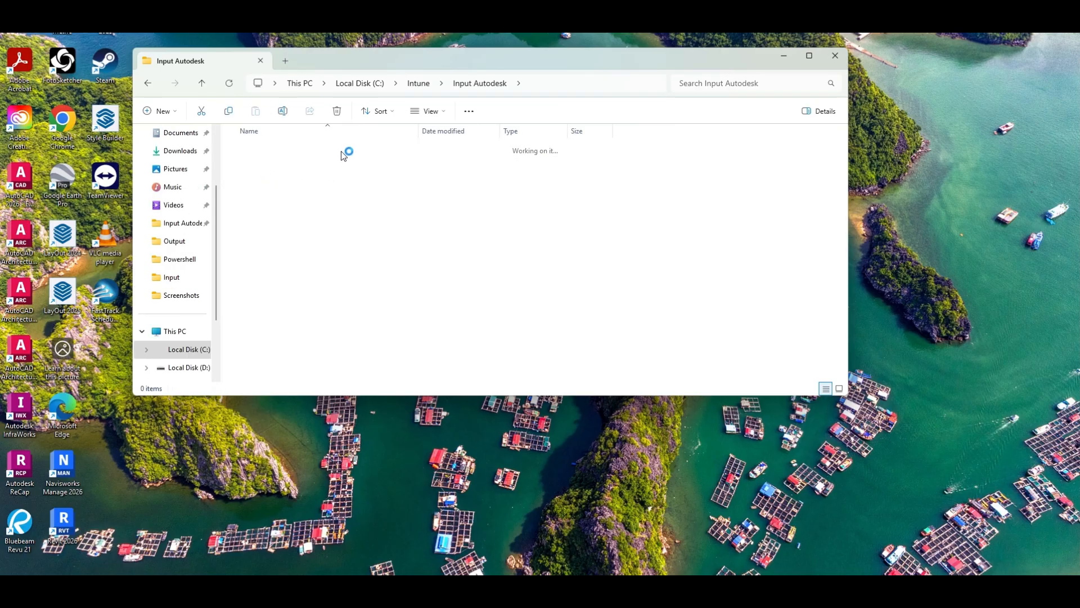
double_click(286, 148)
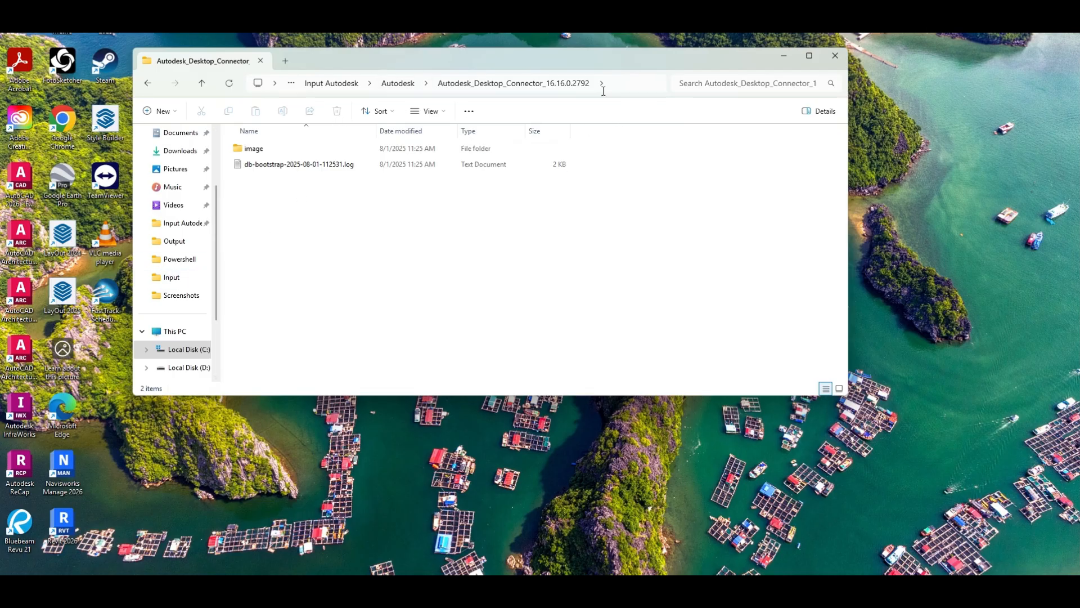
Browse the Downloads folder, then return up the path to the Intune folder on C:
scroll(174, 271, up, 1)
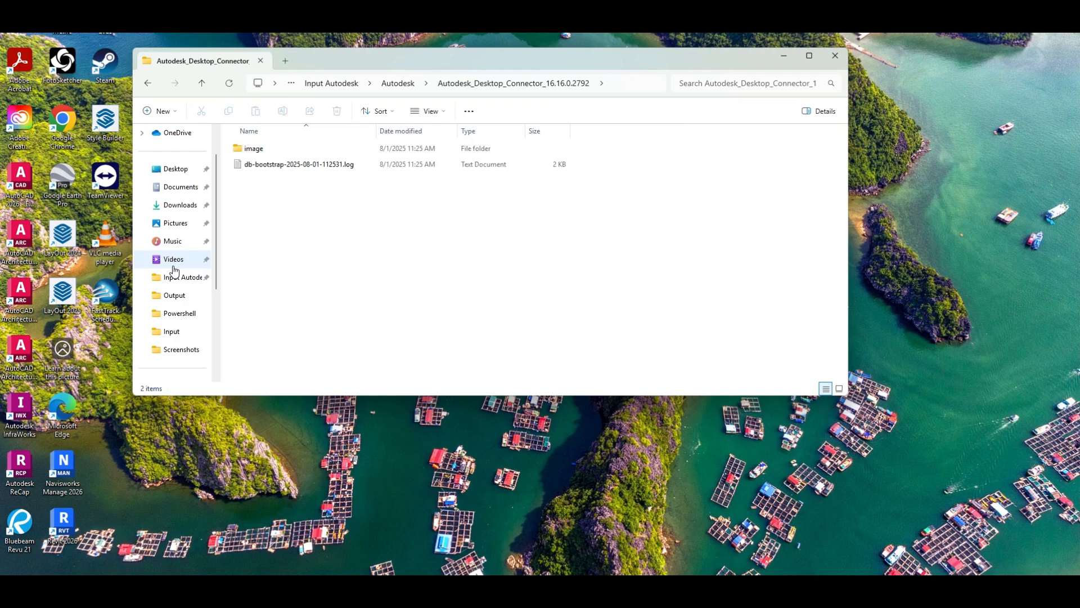
scroll(180, 275, up, 1)
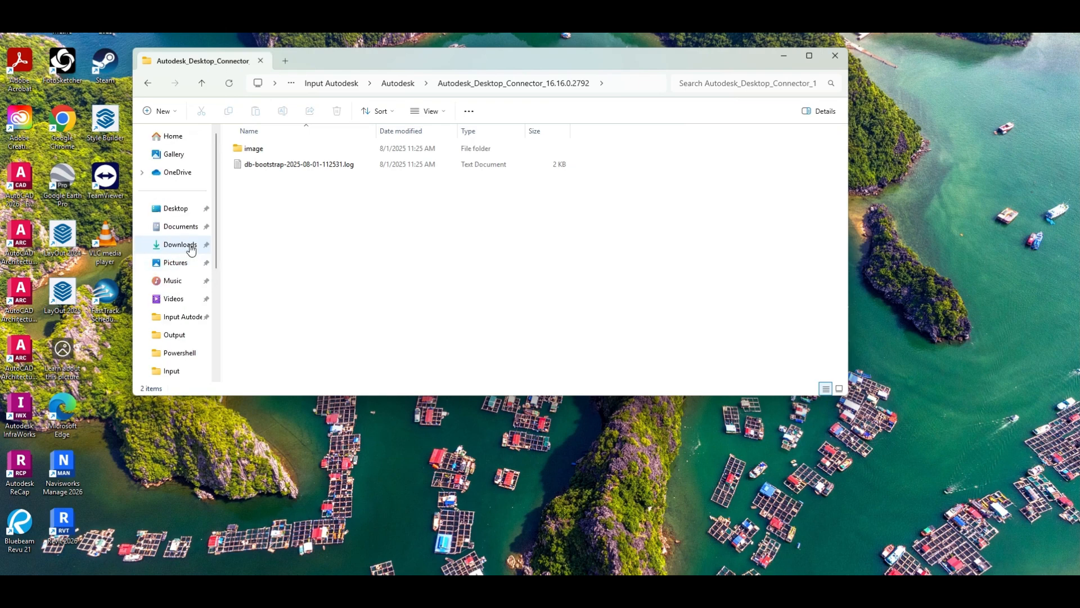
click(181, 244)
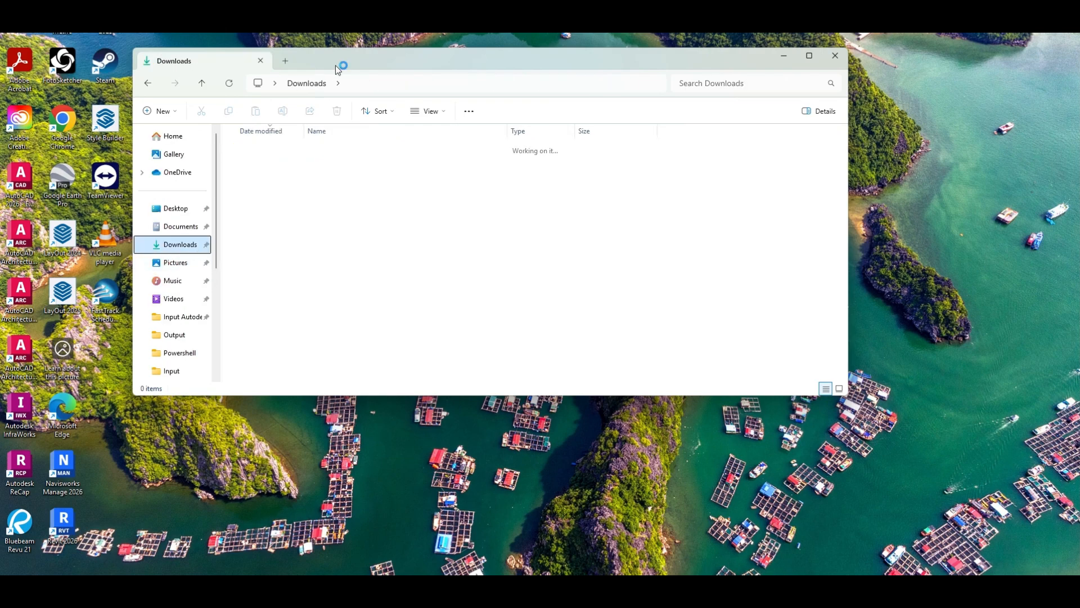
click(149, 82)
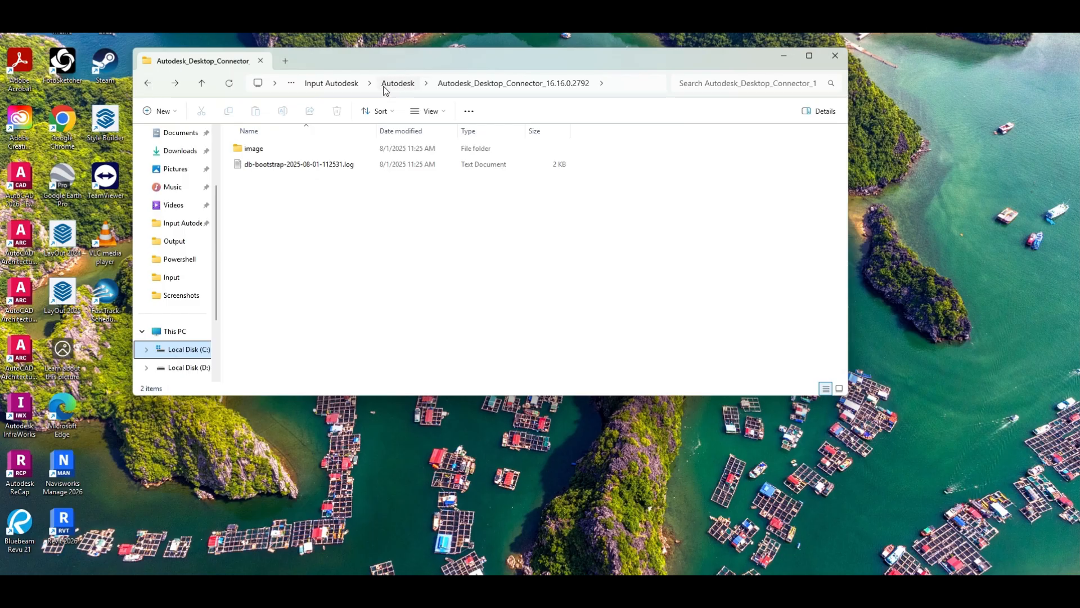
click(387, 84)
click(324, 84)
click(426, 89)
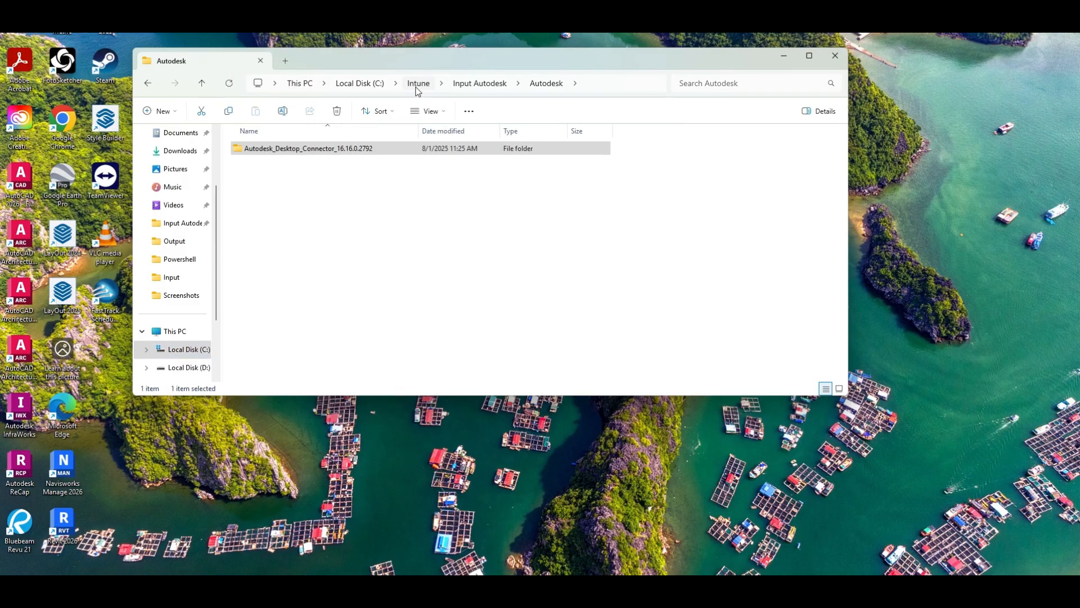
click(408, 84)
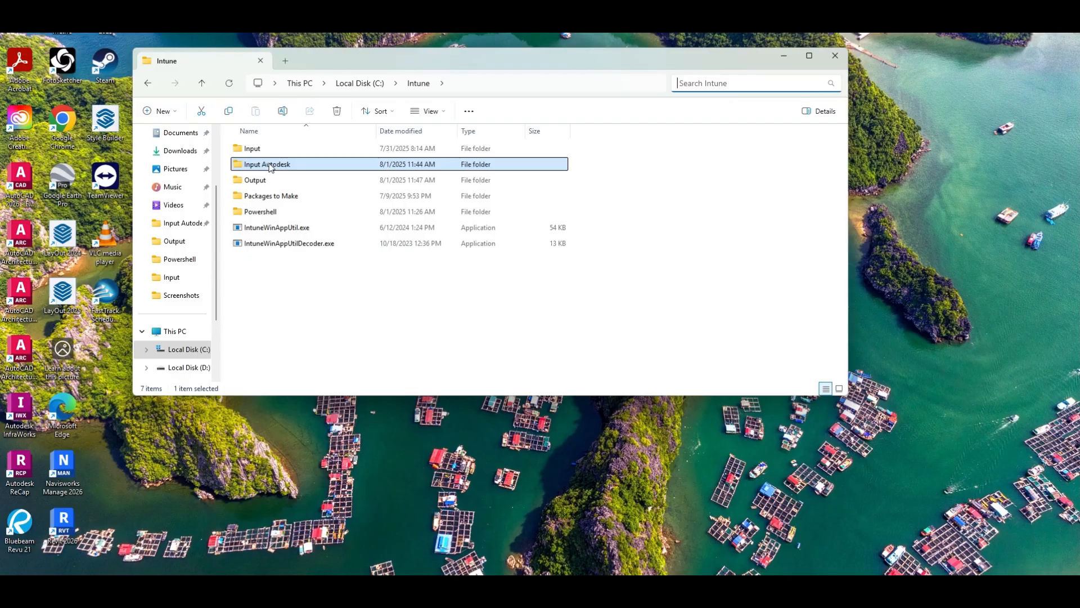
Search for and open Windows PowerShell
key(super)
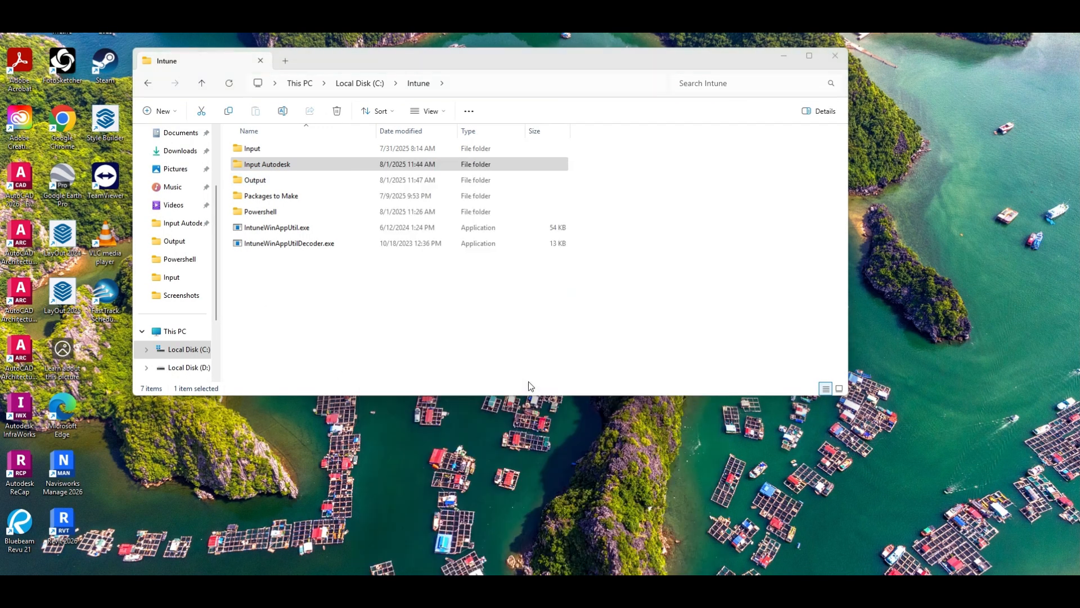
text(power)
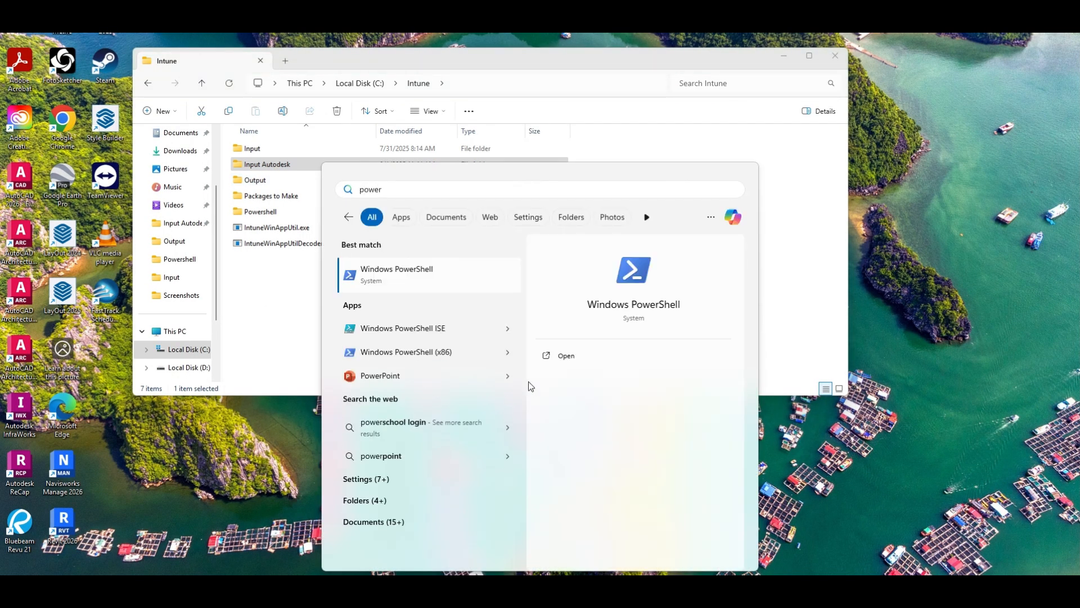
key(Escape)
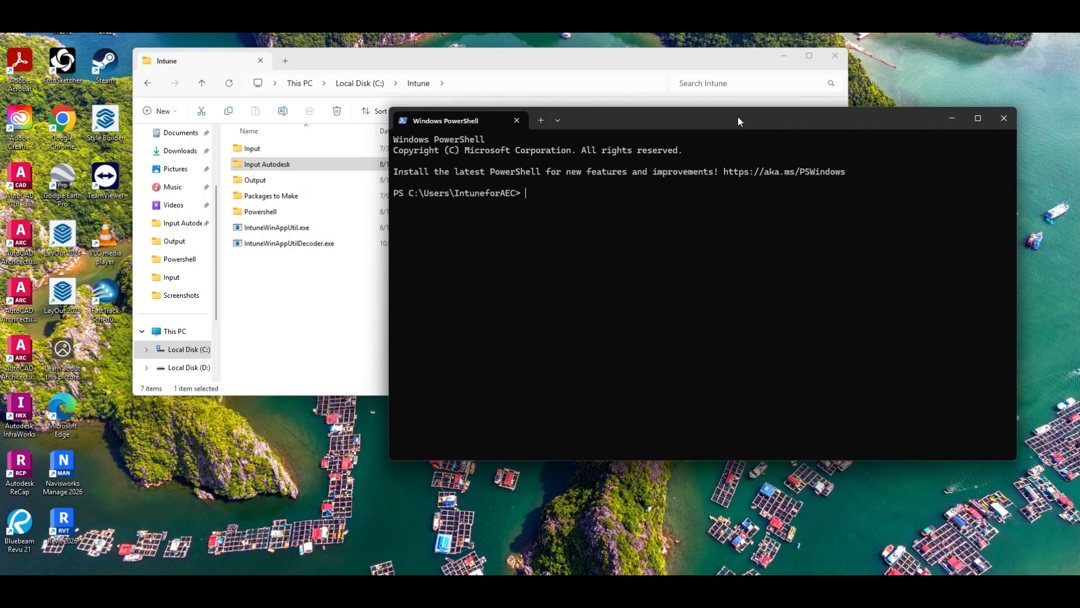
Change directory to c:\intune and run .\IntuneWinAppUtil.exe
text(cd c:\intune PS C:\)
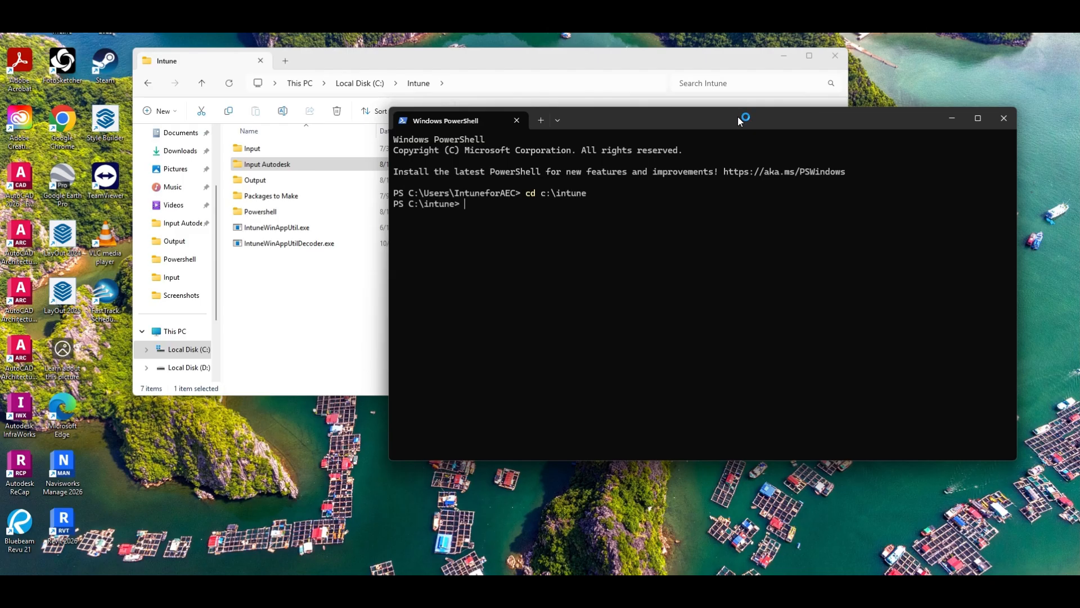
text(intu)
key(Tab)
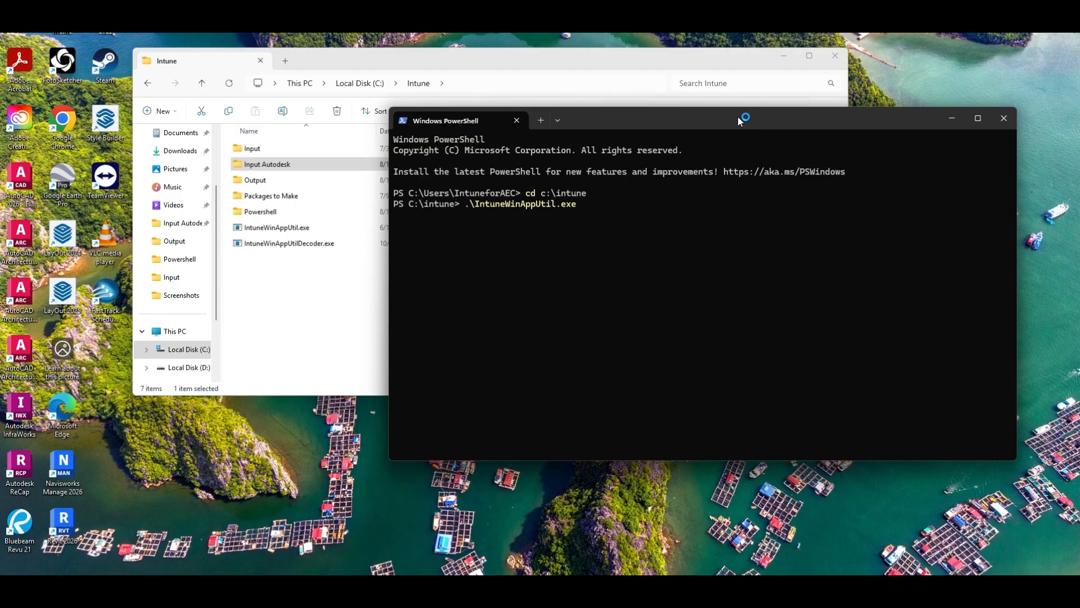
key(Return)
Specify input autodesk as the source folder
text(input autode)
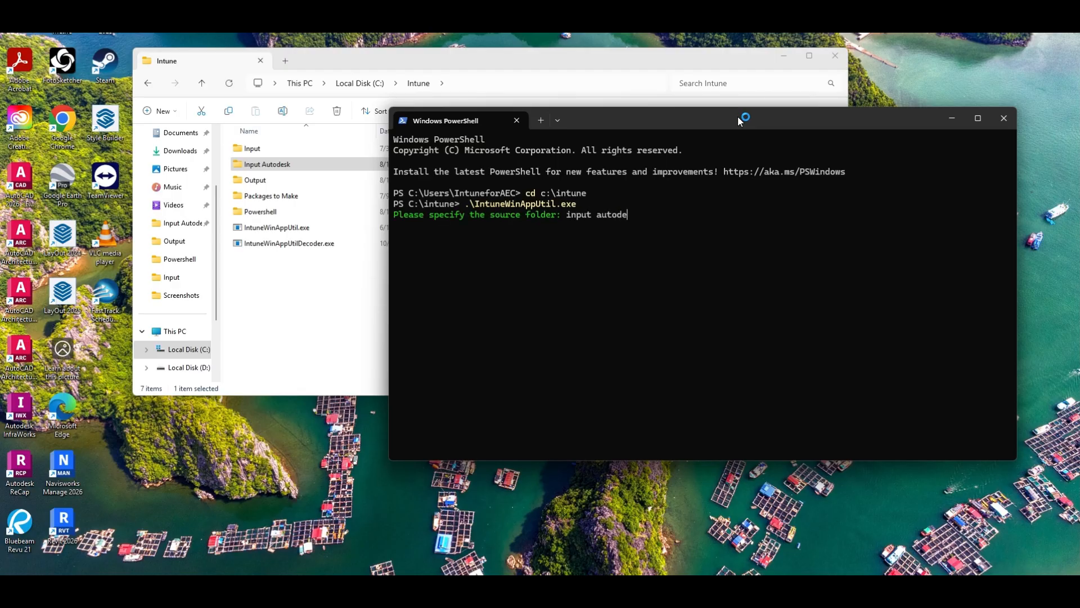
text(sk)
key(Return)
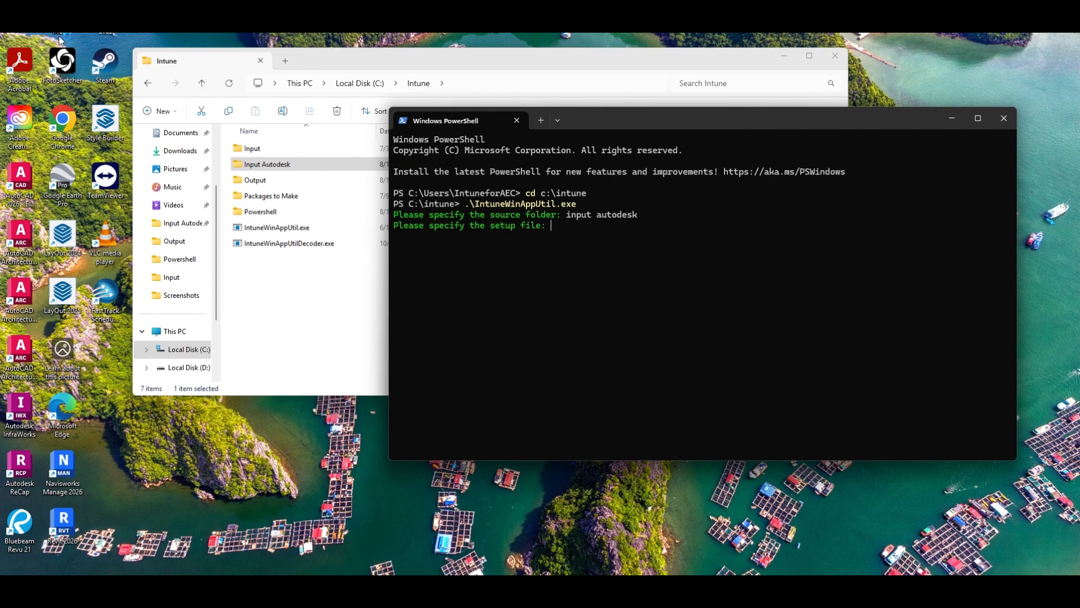
Copy the DesktopConnector_16.16.0.2792install.ps1 file name from its properties and enter it as the setup file
double_click(265, 165)
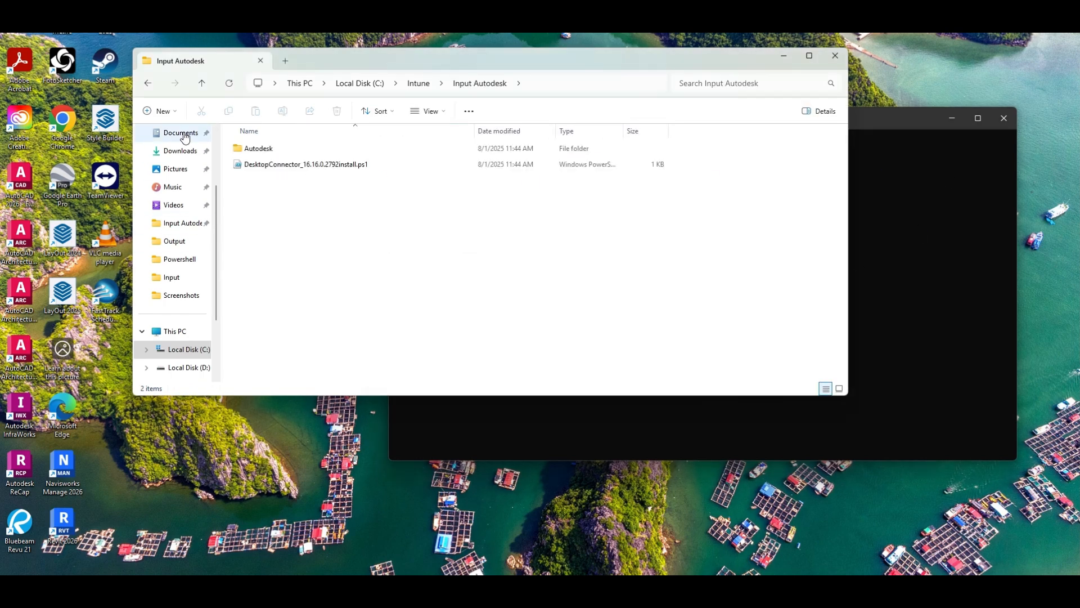
click(294, 164)
right_click(294, 165)
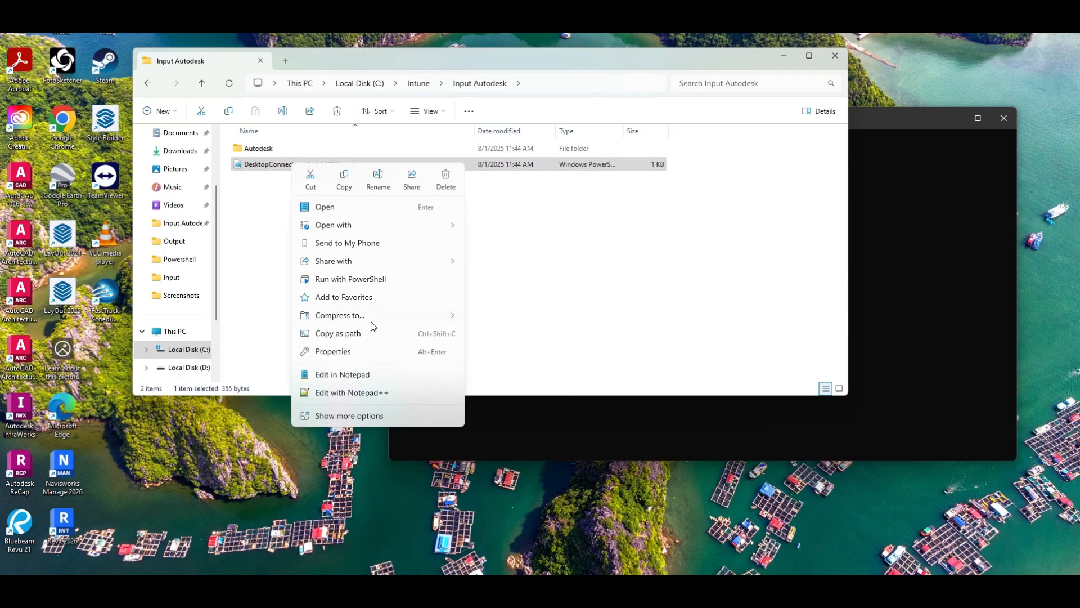
click(363, 352)
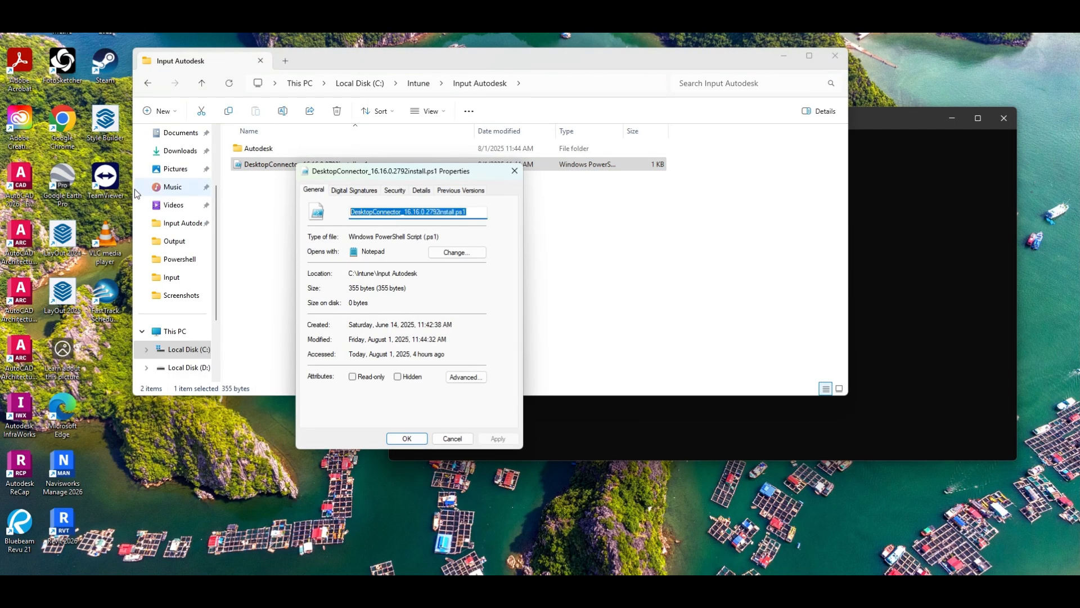
key(Escape)
click(848, 240)
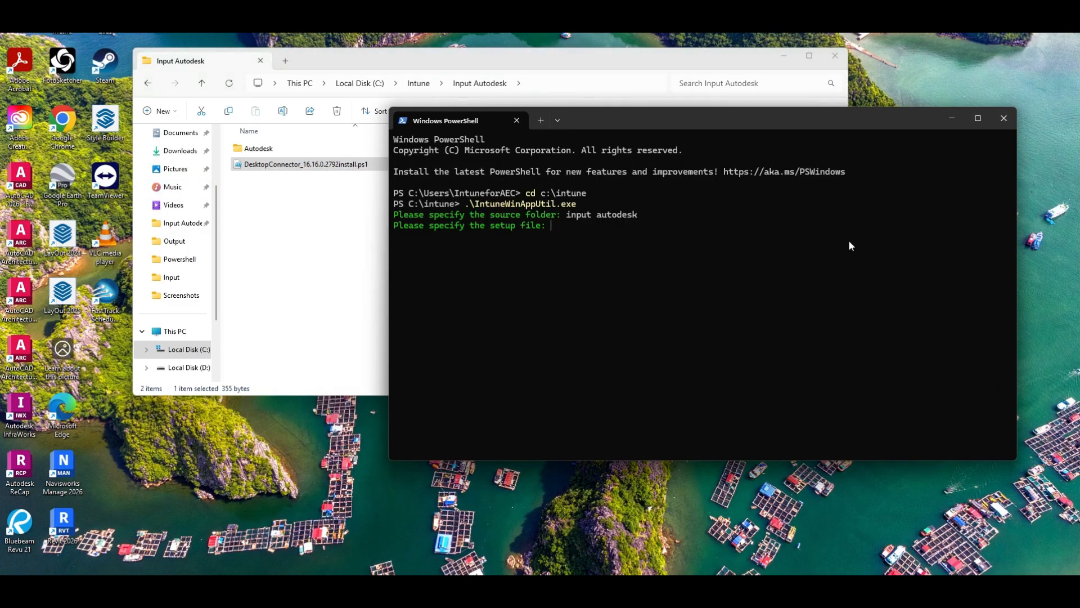
text(DesktopConnector_16.16.0.2792install.ps1)
key(Return)
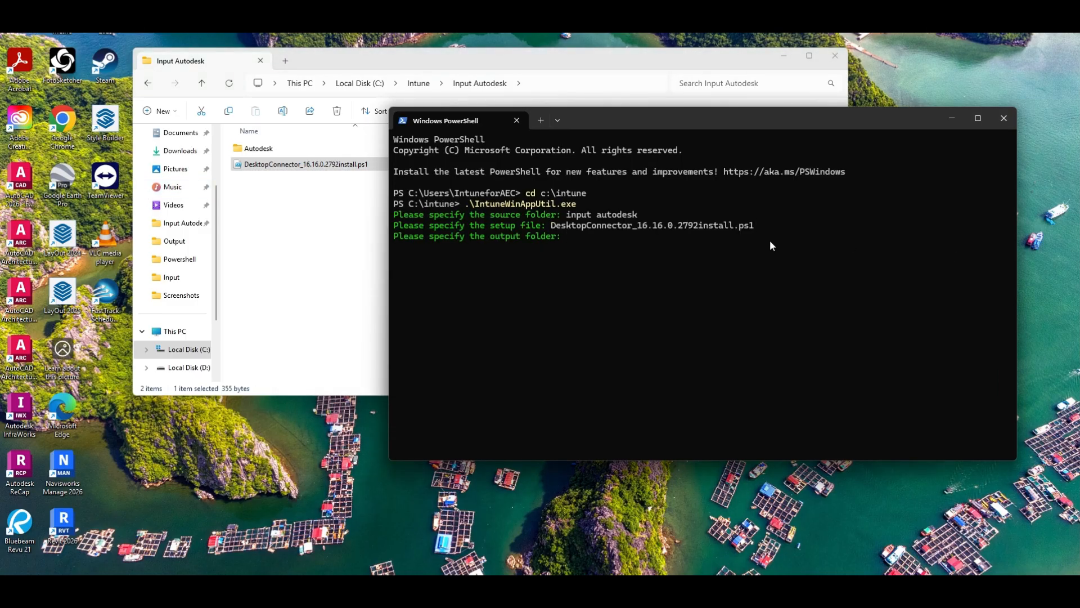
Specify output as the output folder
text(output)
key(Return)
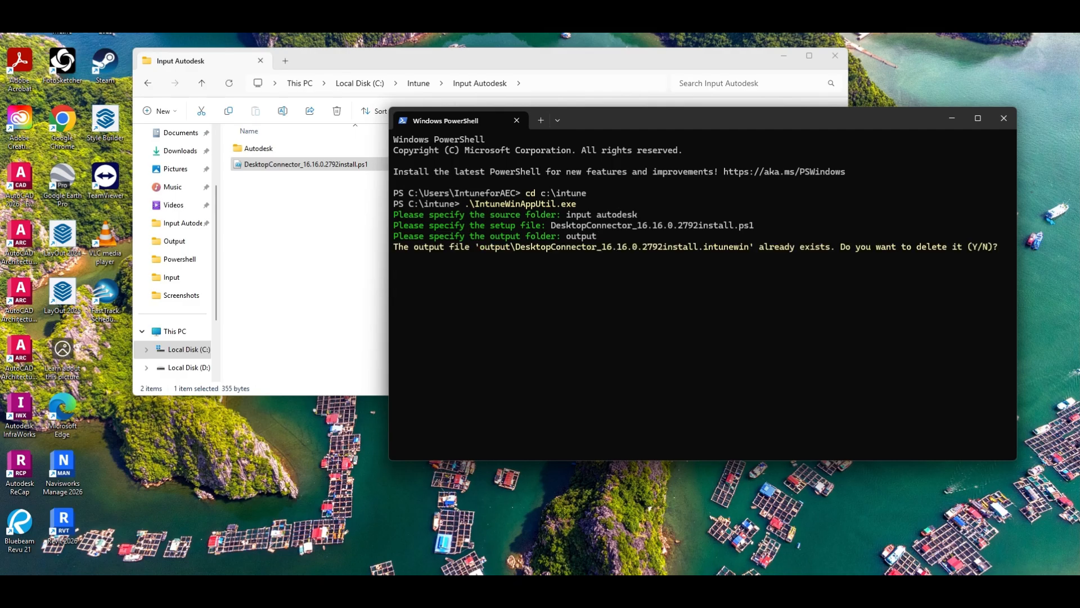
Agree to delete the existing .intunewin output file and decline specifying a catalog folder
text(y)
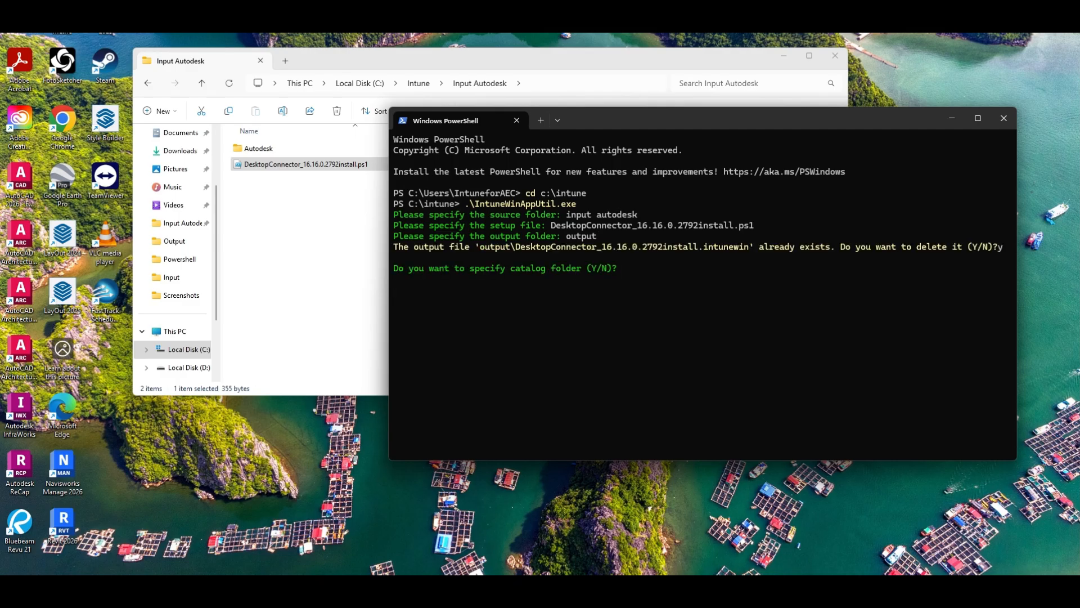
text(n)
key(Return)
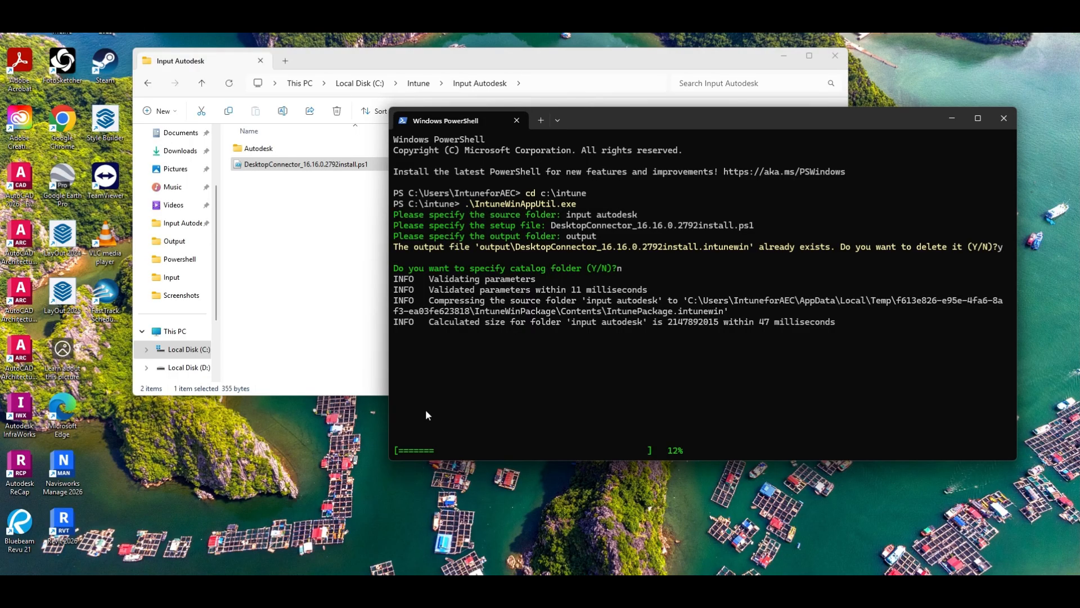
Open the Intune Output folder to check its contents, then return to PowerShell
click(419, 83)
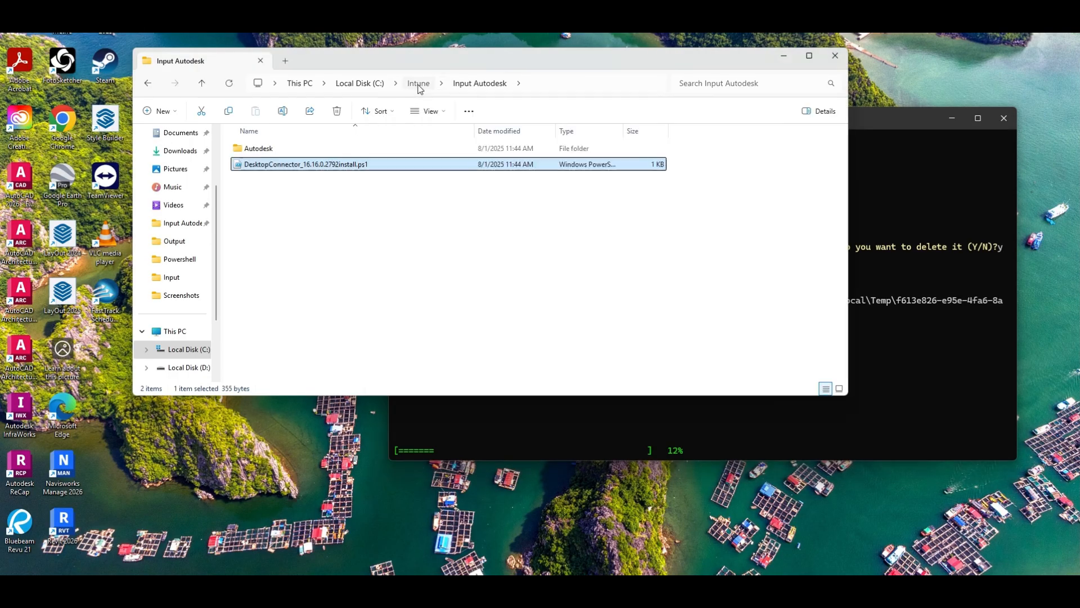
double_click(274, 181)
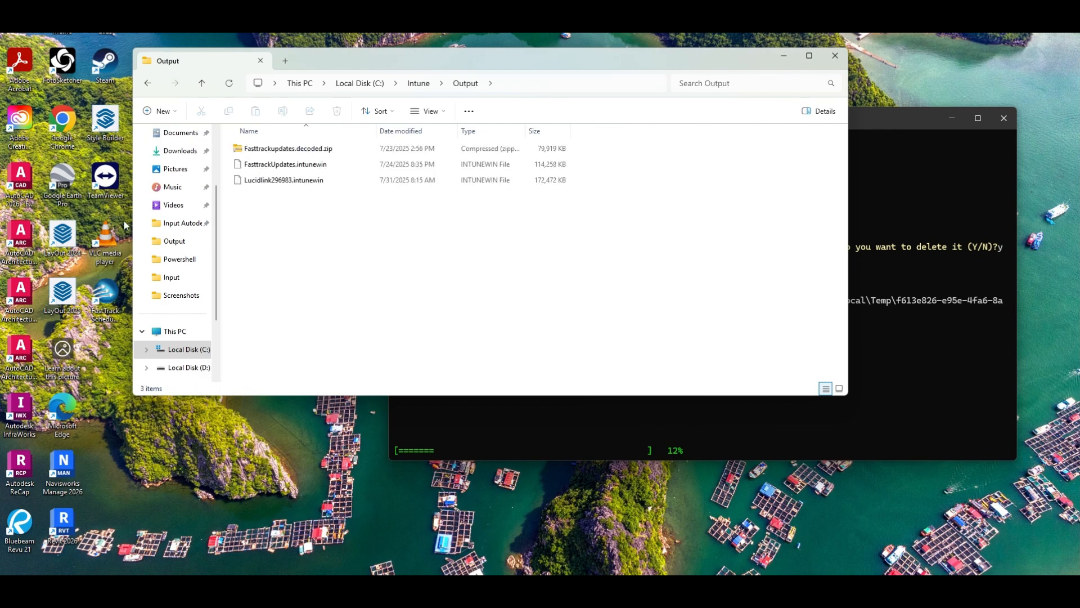
click(937, 367)
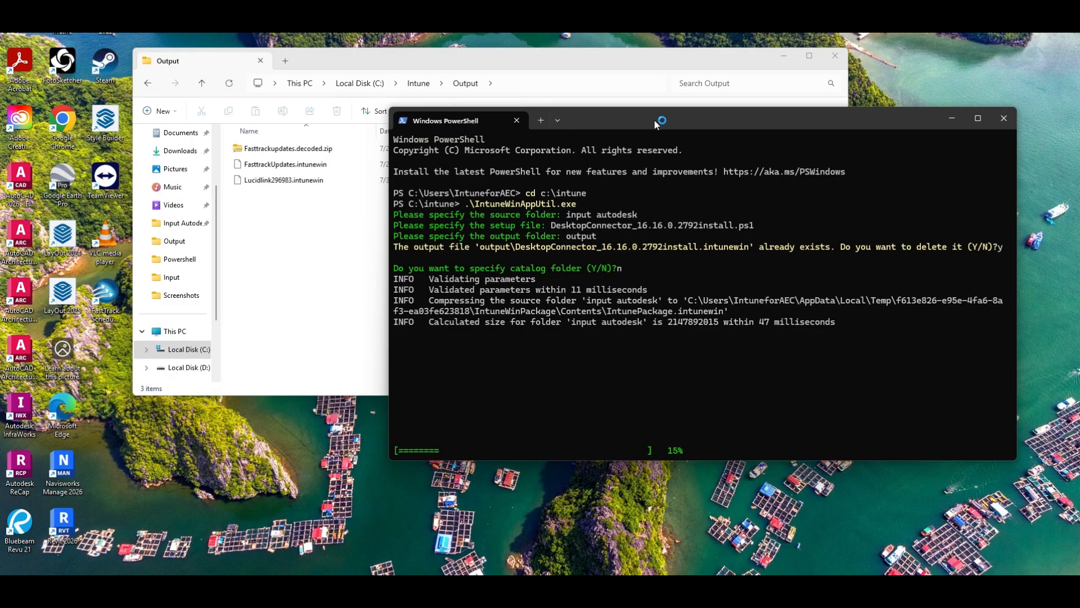
Move the PowerShell window aside and open Registry Editor from search
drag(676, 120, 609, 134)
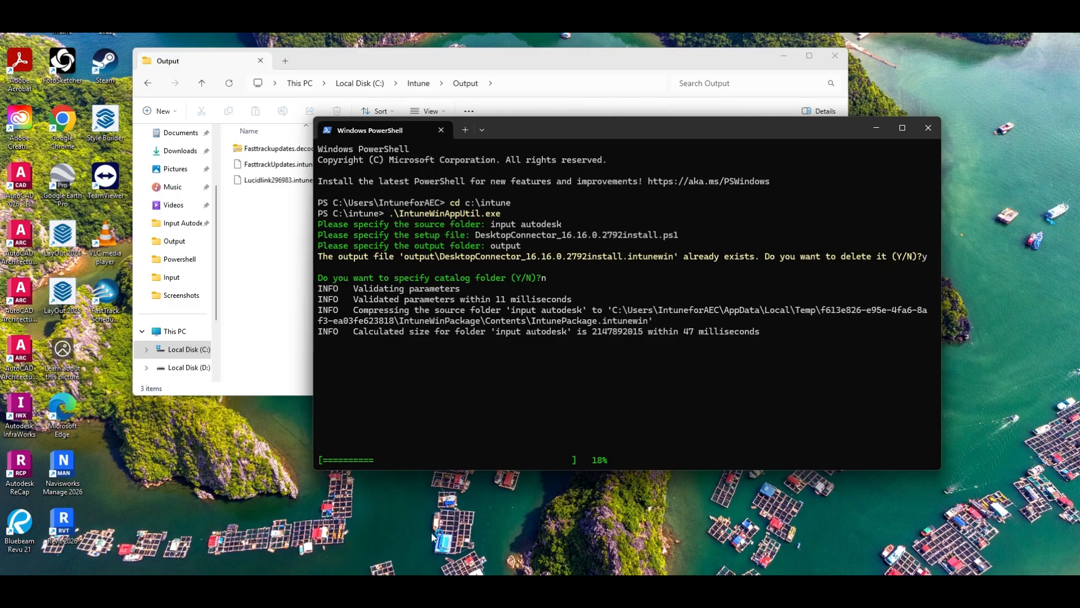
key(super+s)
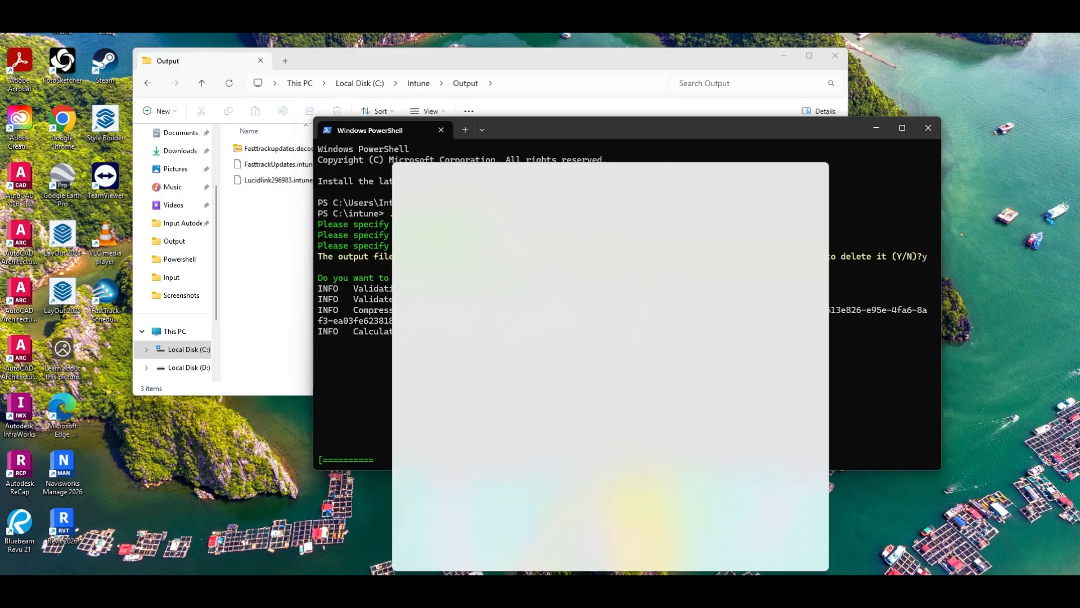
text(Regiu)
key(BackSpace)
key(BackSpace)
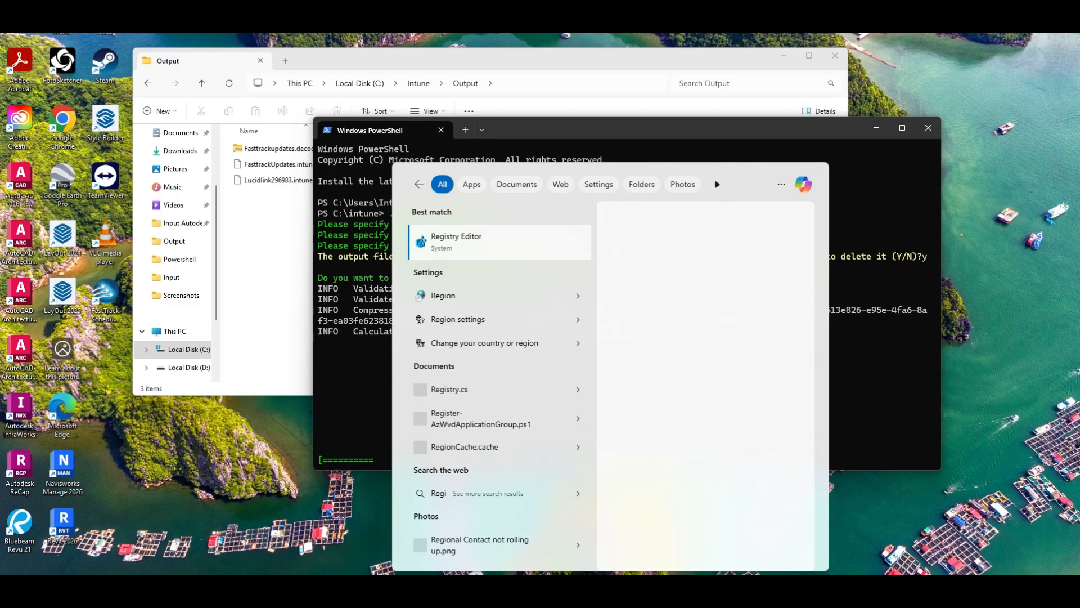
key(Return)
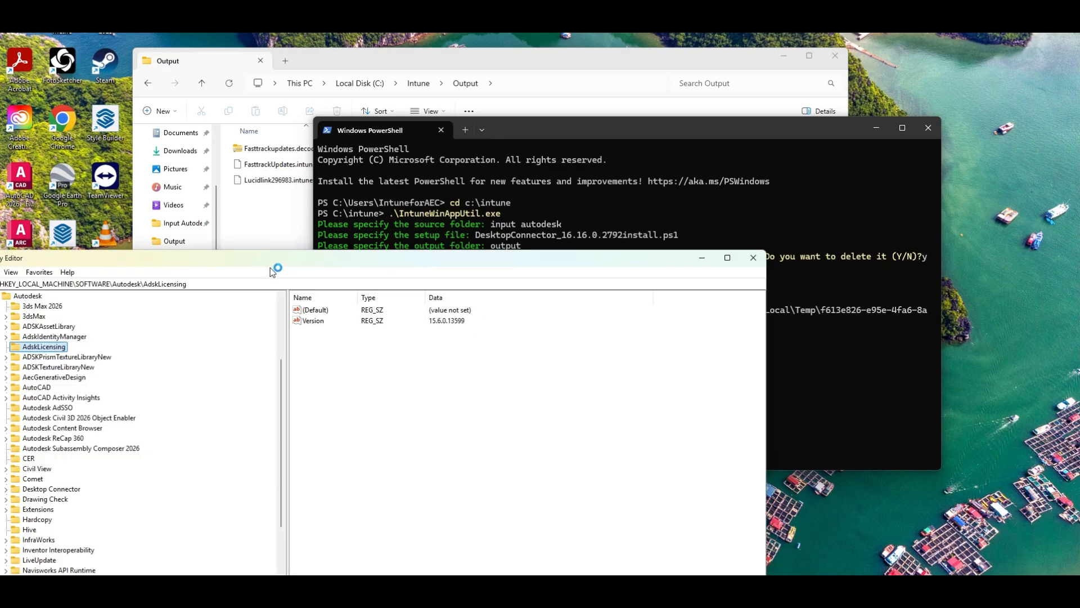
Reposition Registry Editor and browse the HKEY_LOCAL_MACHINE\SOFTWARE\Autodesk key
drag(273, 270, 694, 41)
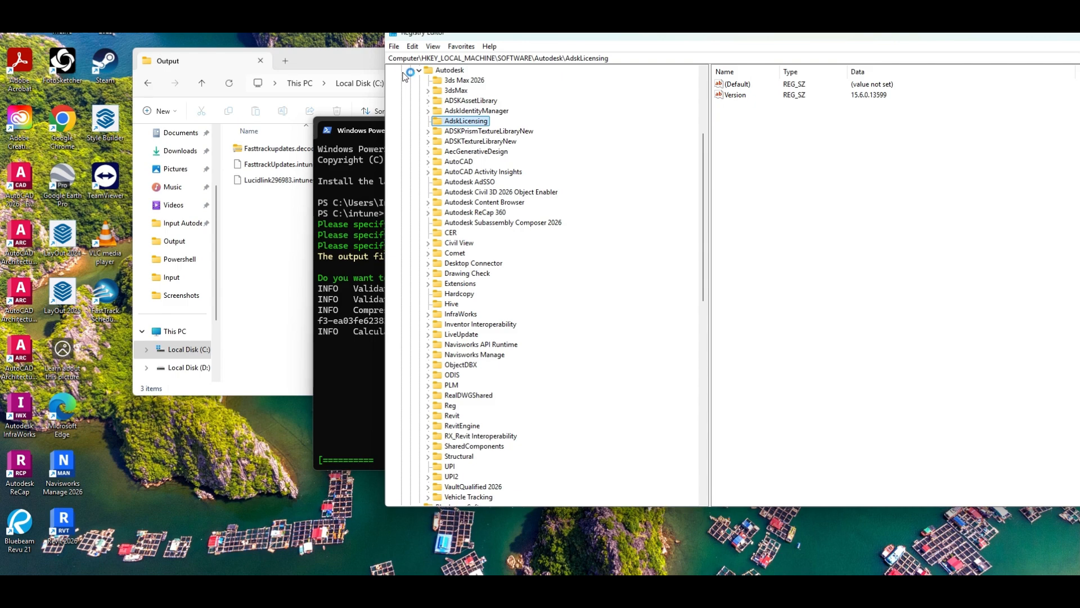
click(419, 70)
scroll(453, 146, up, 5)
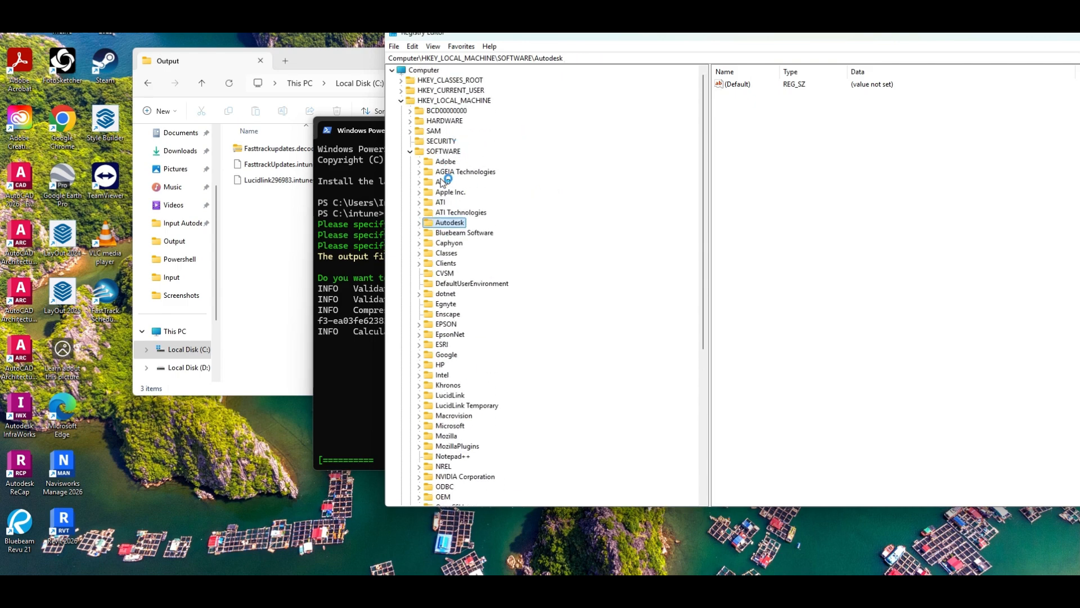
scroll(462, 219, down, 1)
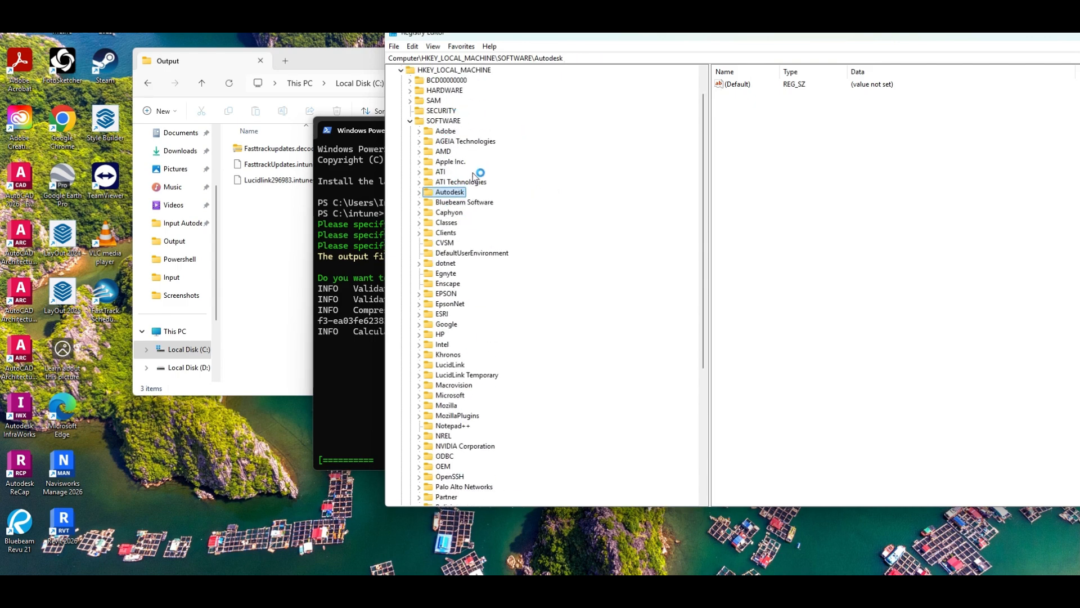
click(376, 128)
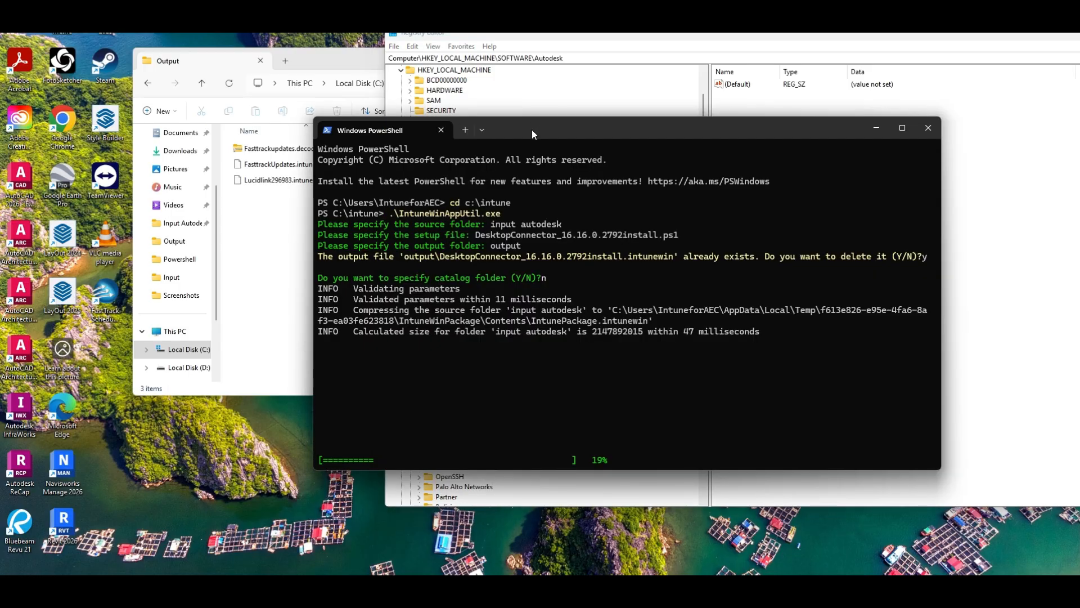
Move PowerShell aside and expand HKEY_LOCAL_MACHINE\SOFTWARE\Microsoft\Windows in Registry Editor
drag(534, 134, 234, 224)
click(929, 202)
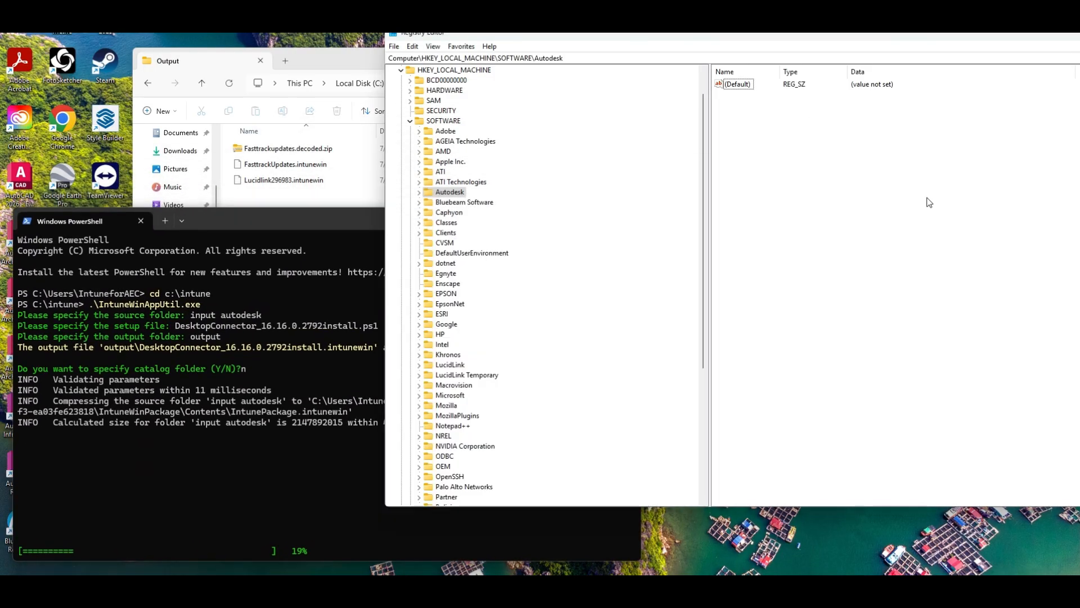
click(440, 122)
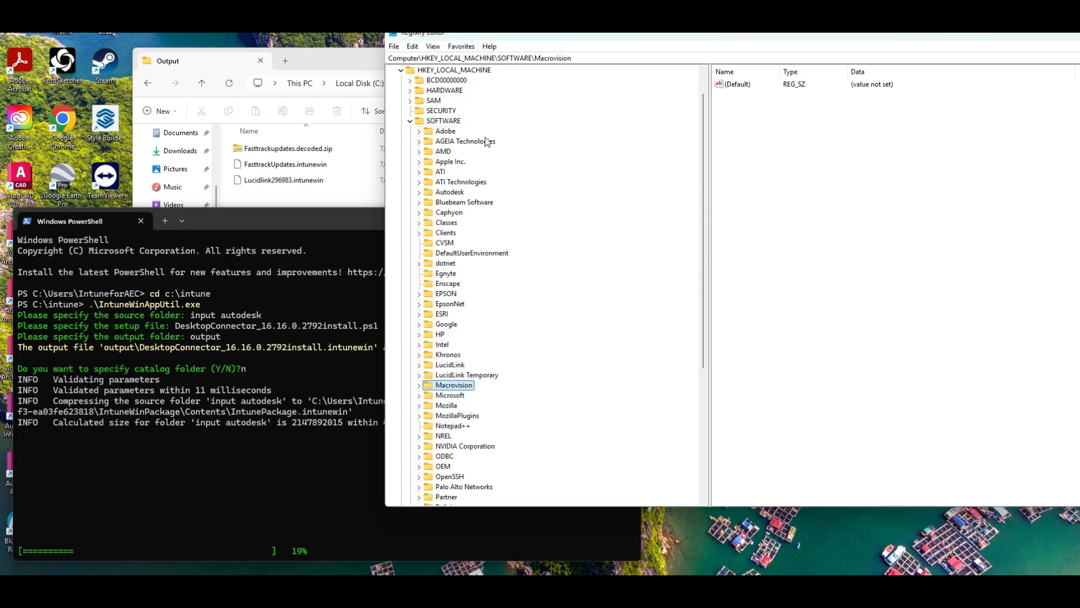
double_click(451, 396)
key(w)
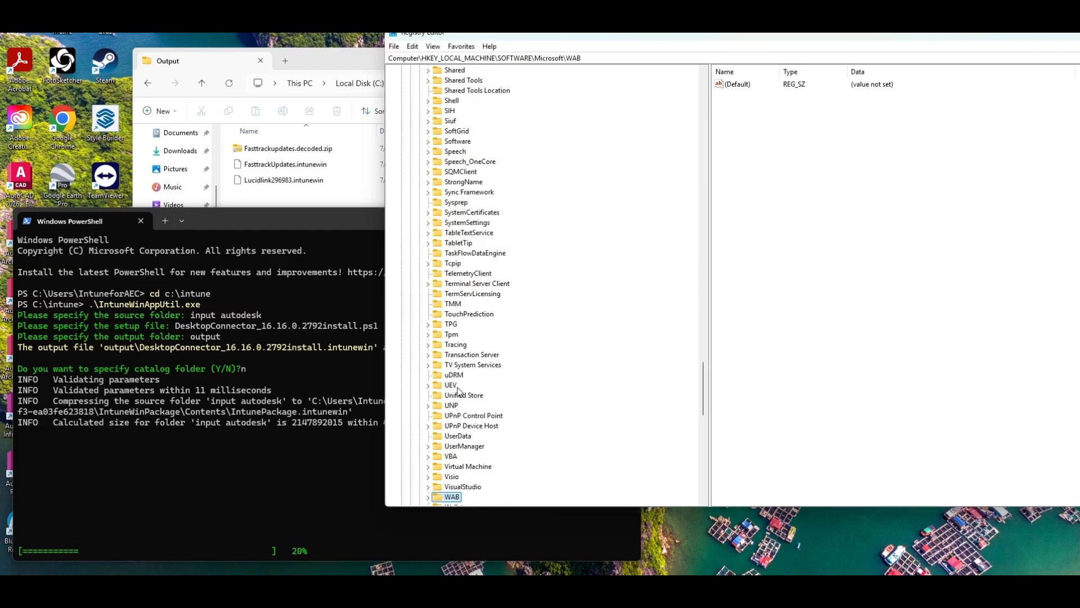
scroll(473, 369, down, 4)
click(472, 427)
double_click(471, 427)
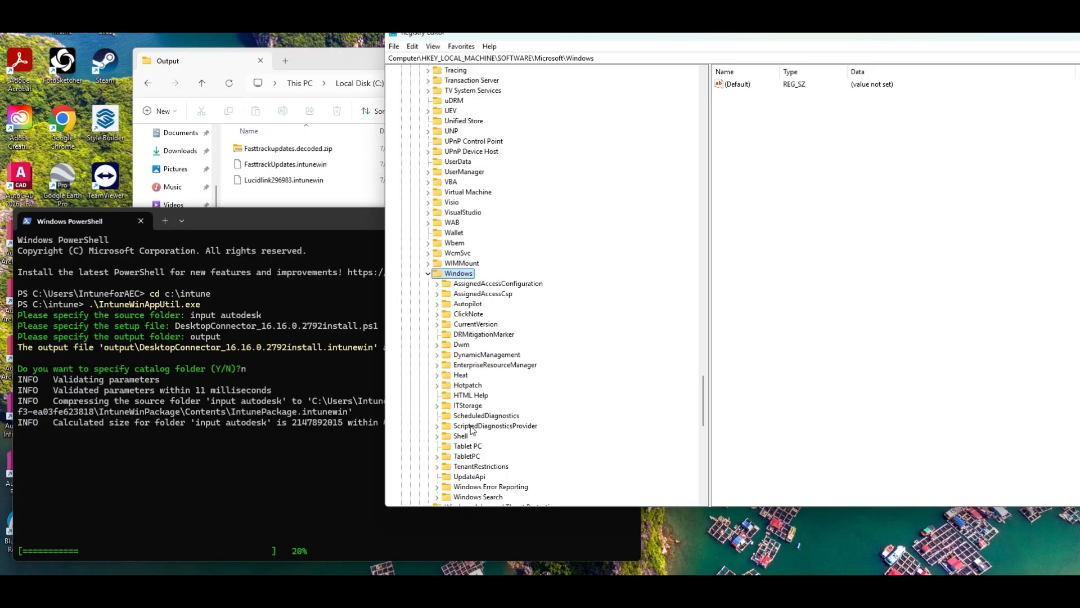
Open the CurrentVersion\Uninstall key under Windows
scroll(499, 254, down, 2)
double_click(487, 264)
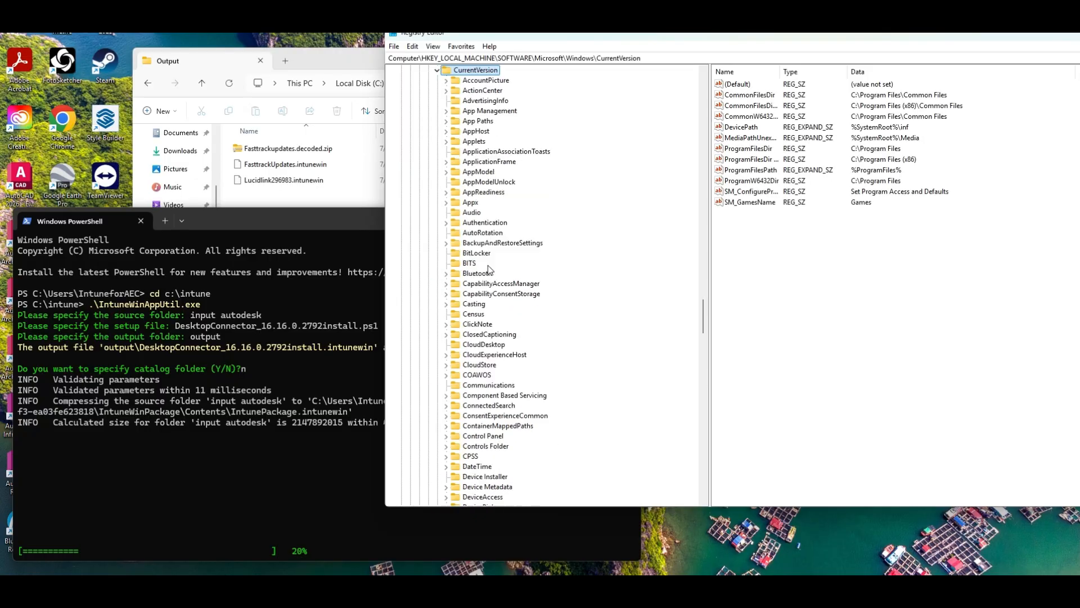
key(u)
scroll(521, 299, down, 4)
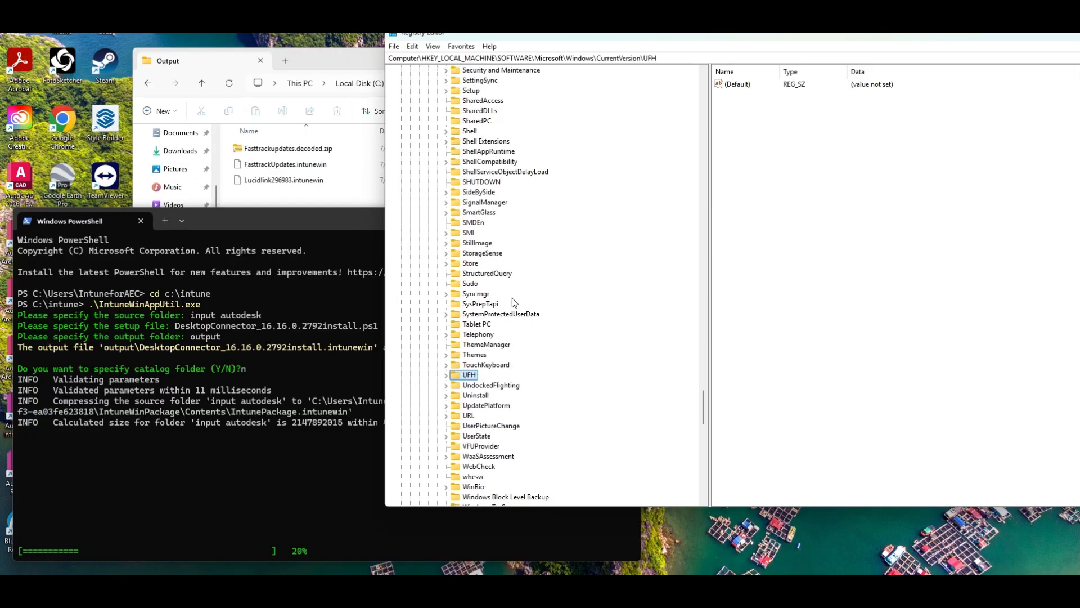
double_click(472, 397)
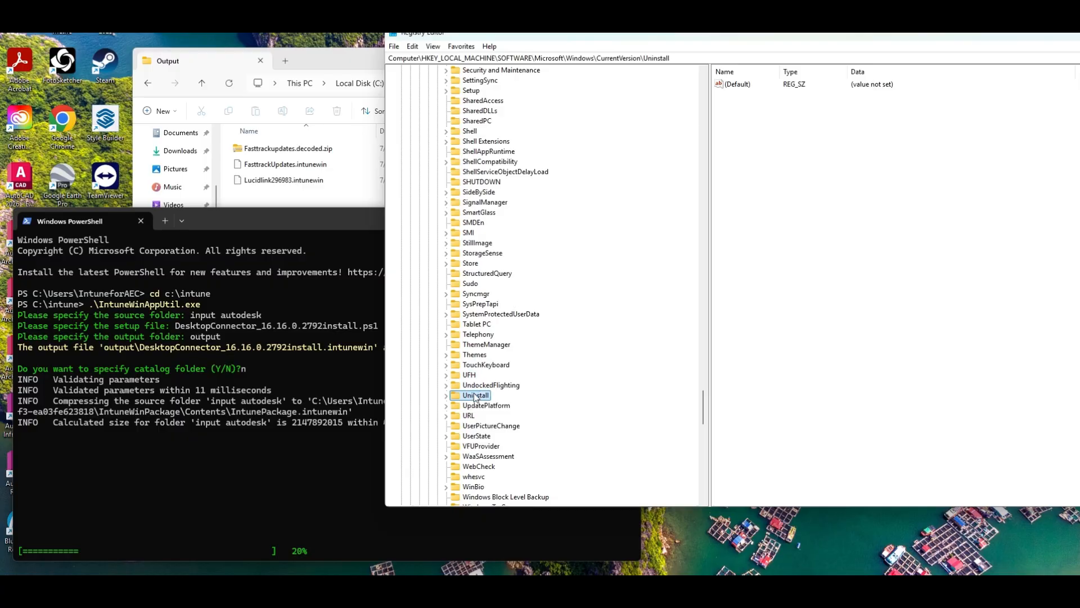
Search the Uninstall key for "Desktop Connect" to find the product's registry entry
click(413, 46)
click(434, 141)
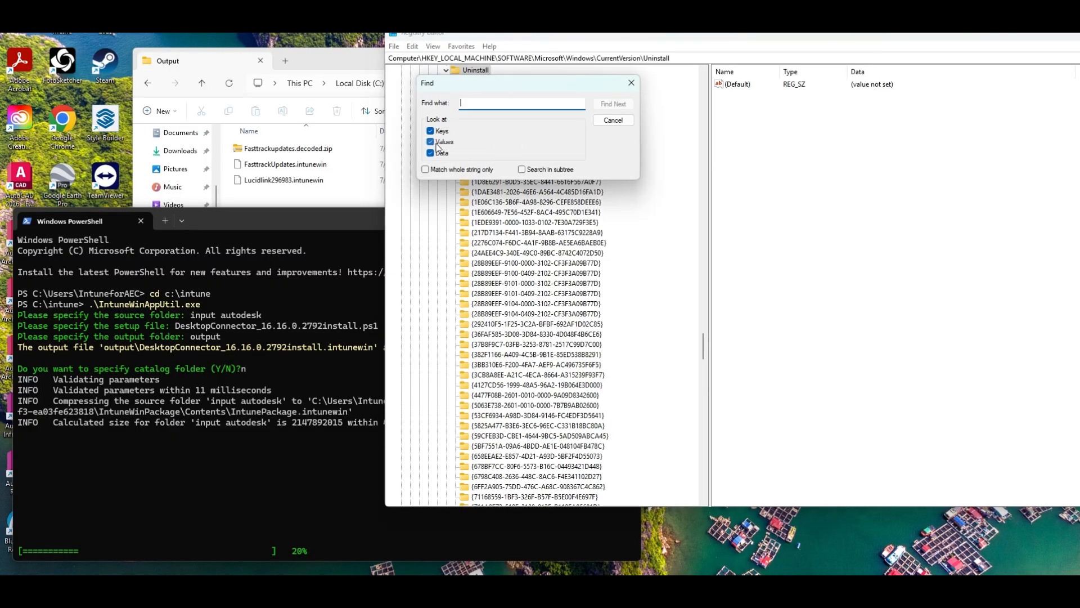
text(Desktop Connector)
key(Return)
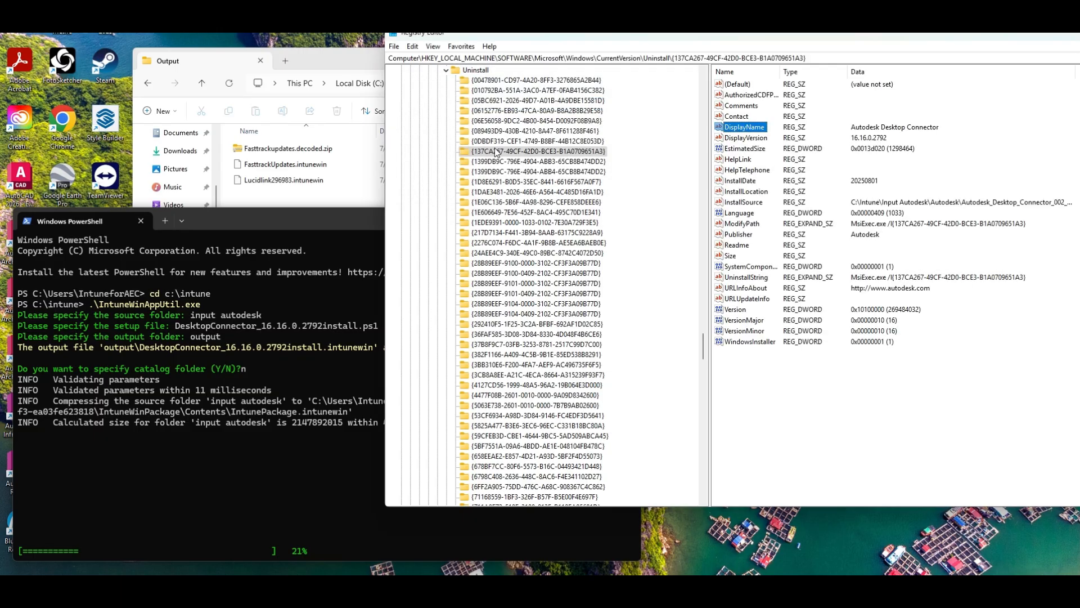
Check the packaging progress in PowerShell, minimize Registry Editor, dismiss the sign-in prompt, and switch to the Intune admin center
drag(823, 40, 738, 48)
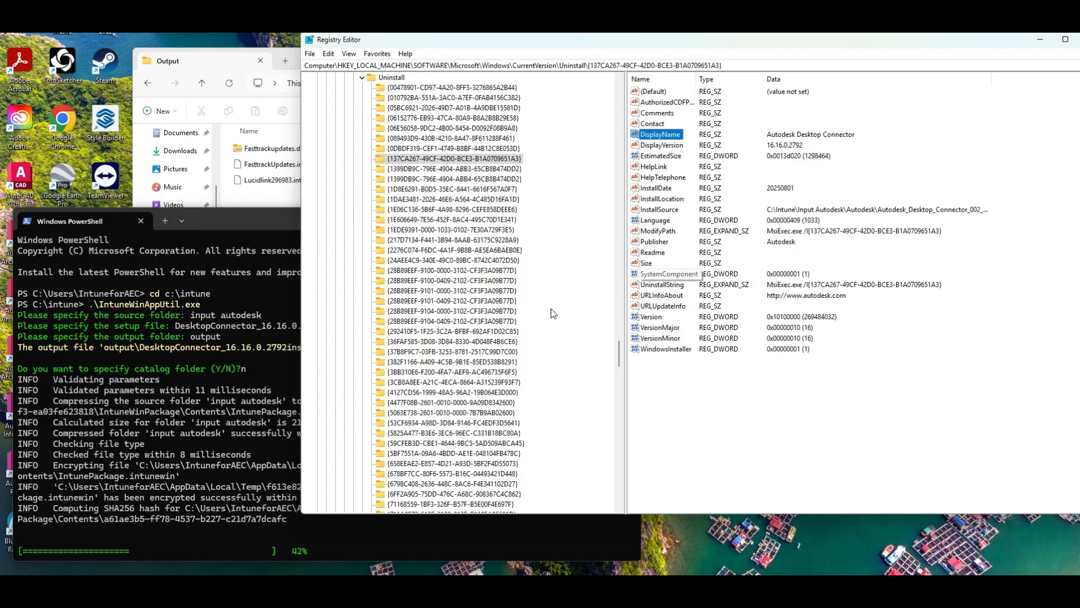
click(230, 216)
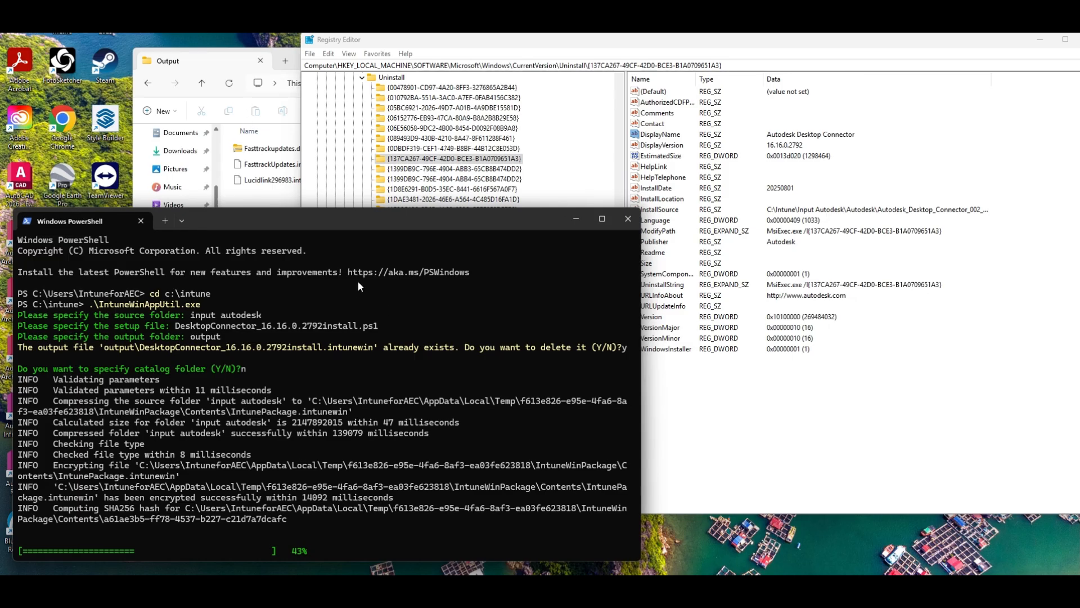
click(912, 439)
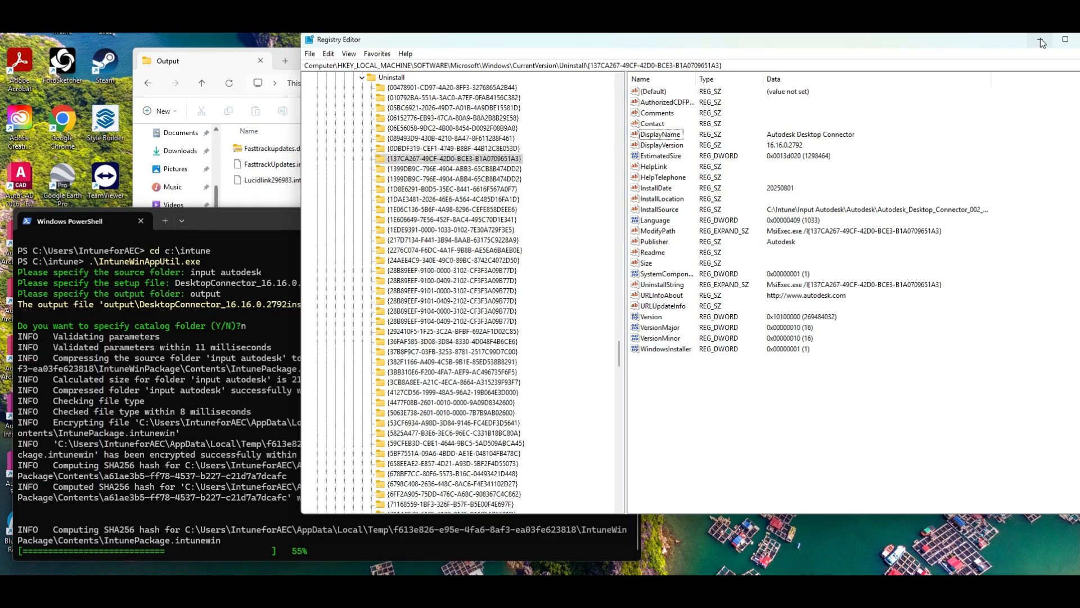
click(1040, 38)
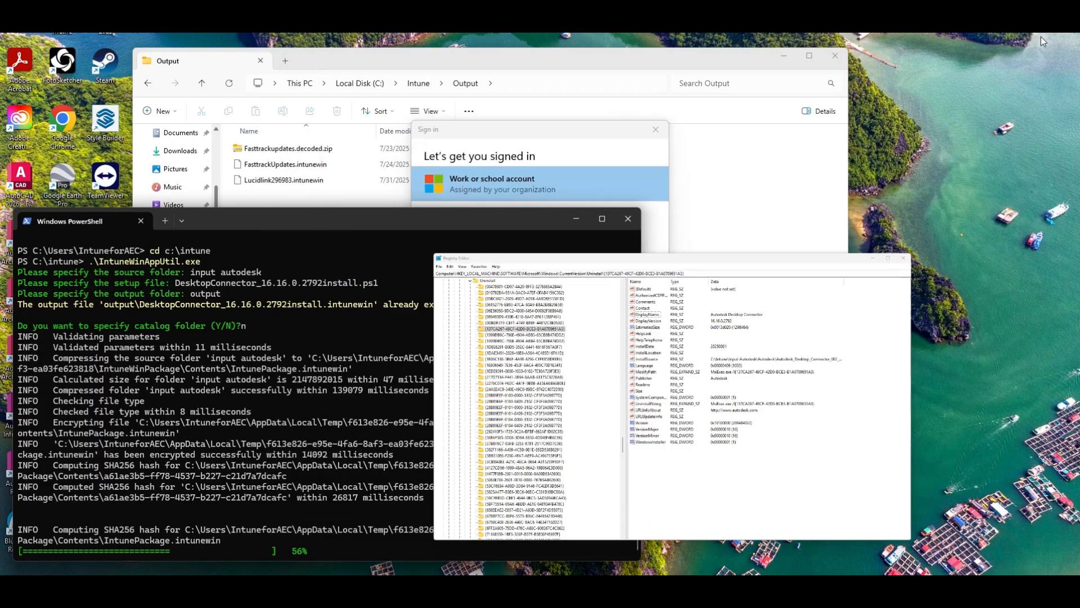
click(656, 129)
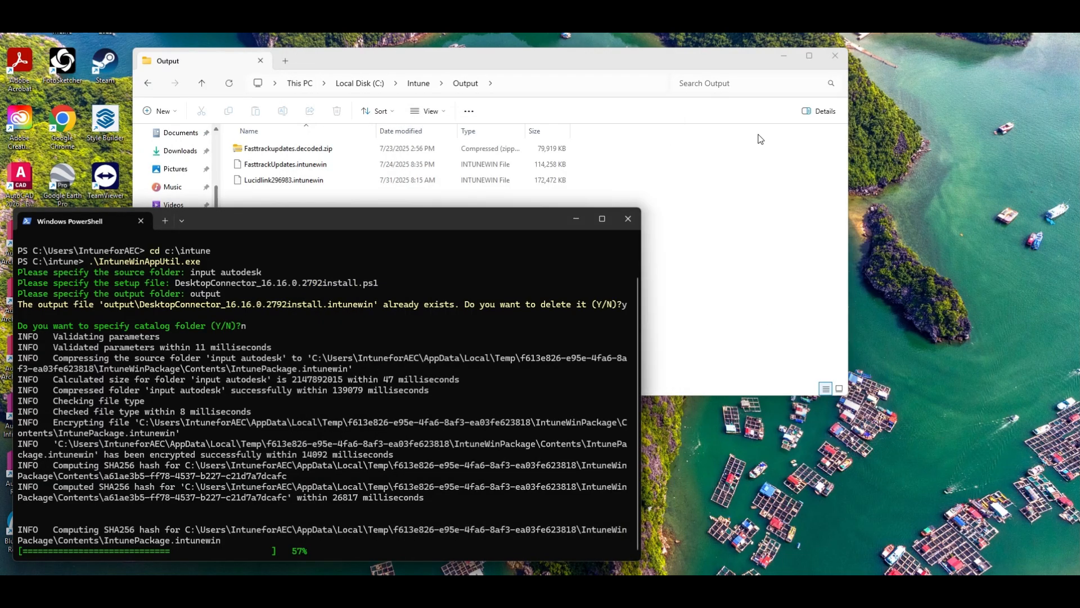
drag(1079, 34, 370, 26)
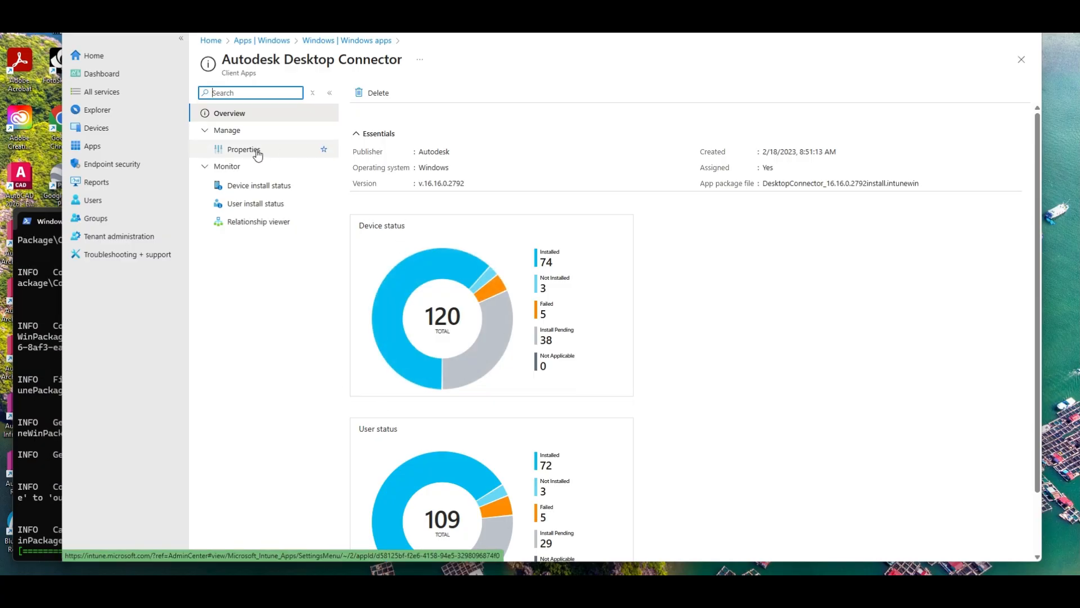
Open the Autodesk Desktop Connector app's Properties in Intune and review its program and requirement settings
click(256, 152)
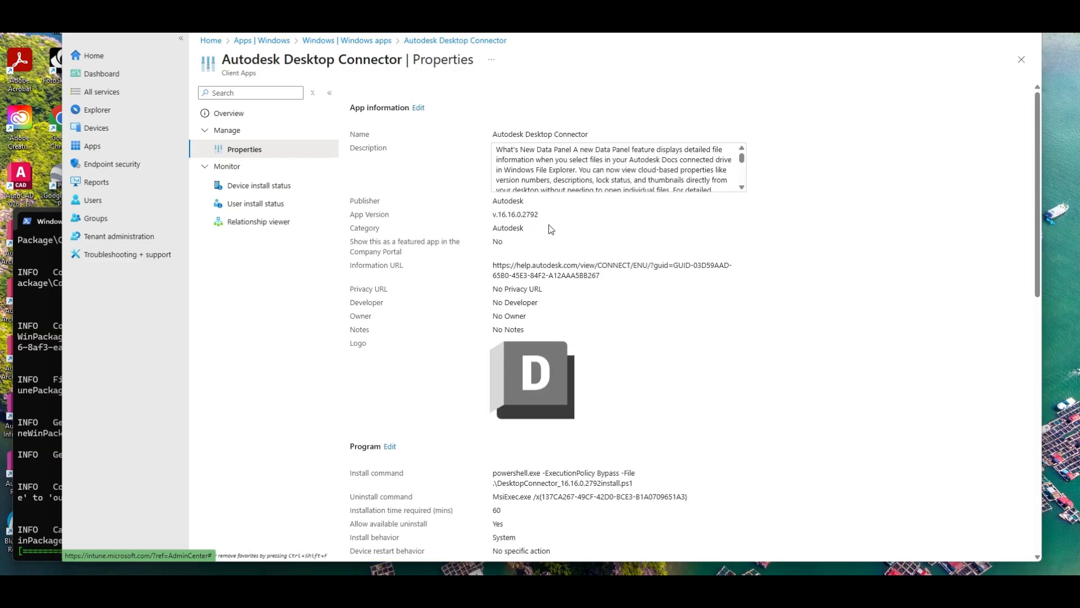
scroll(625, 242, down, 2)
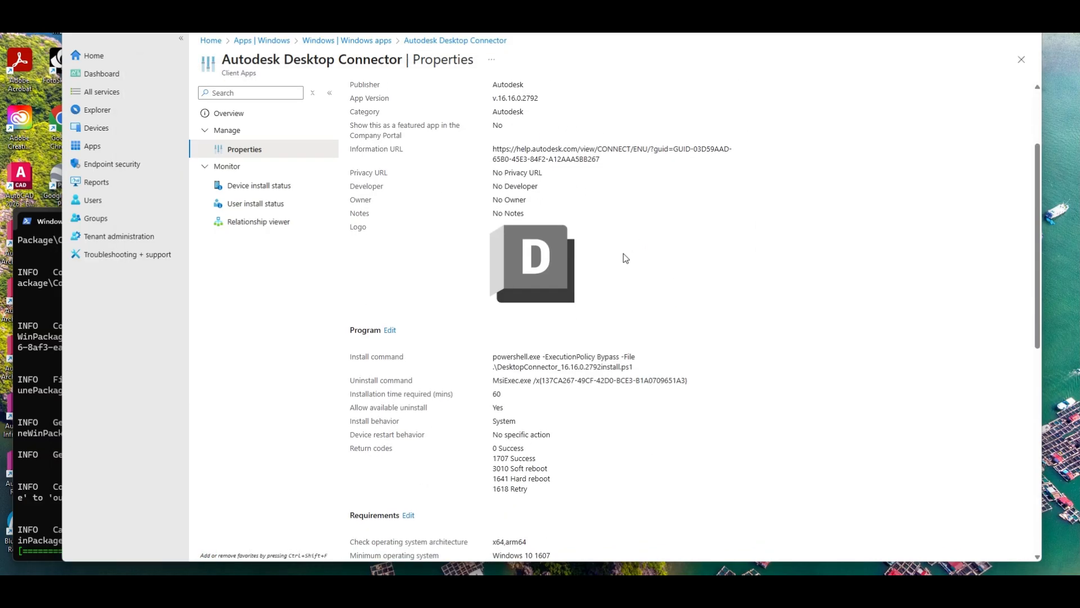
scroll(626, 258, down, 1)
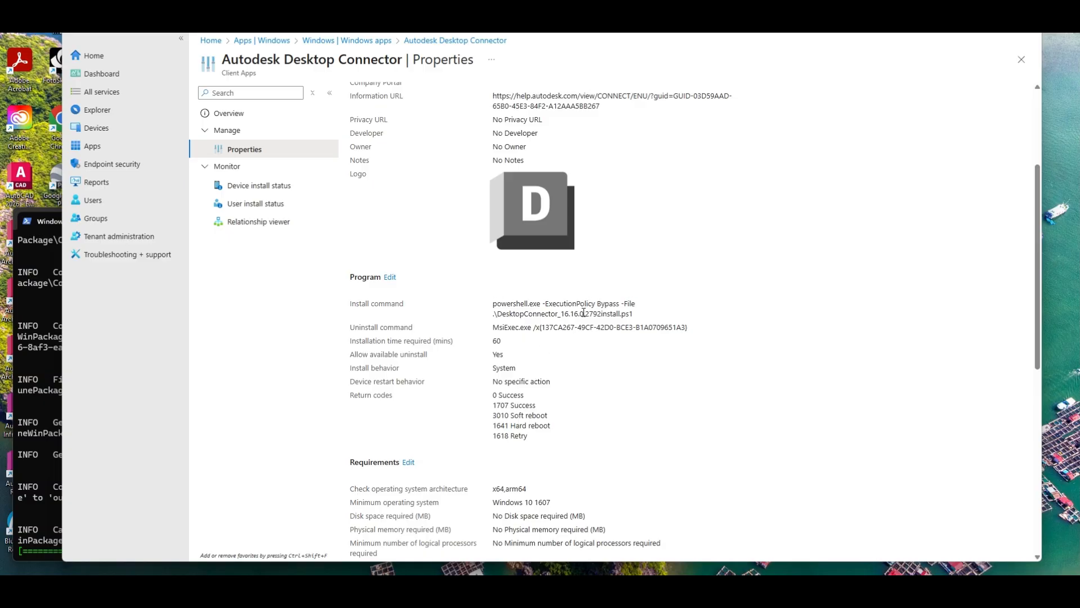
scroll(591, 345, down, 1)
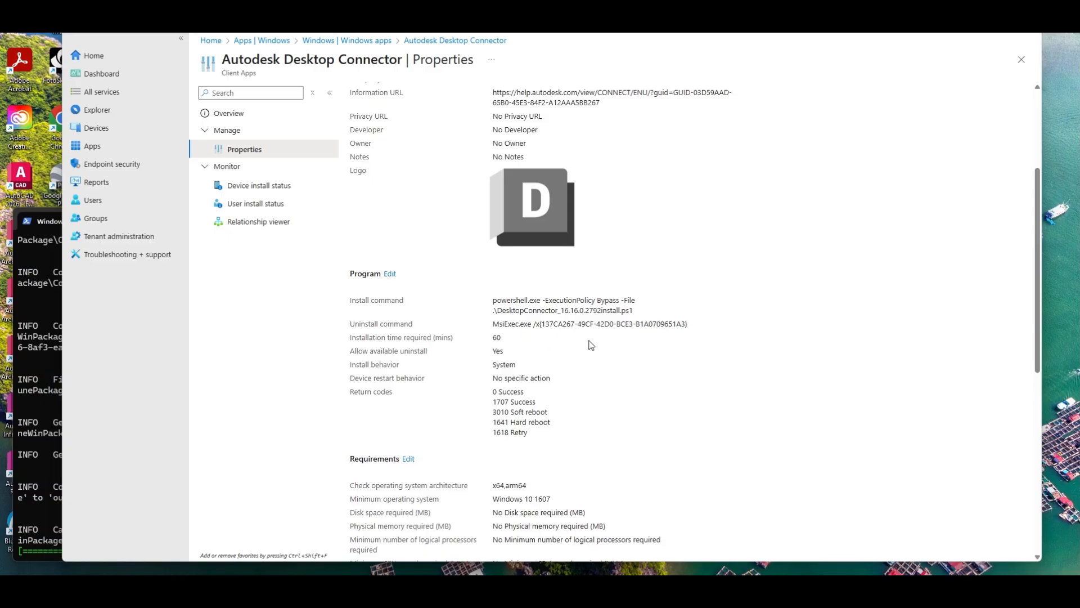
scroll(591, 345, down, 5)
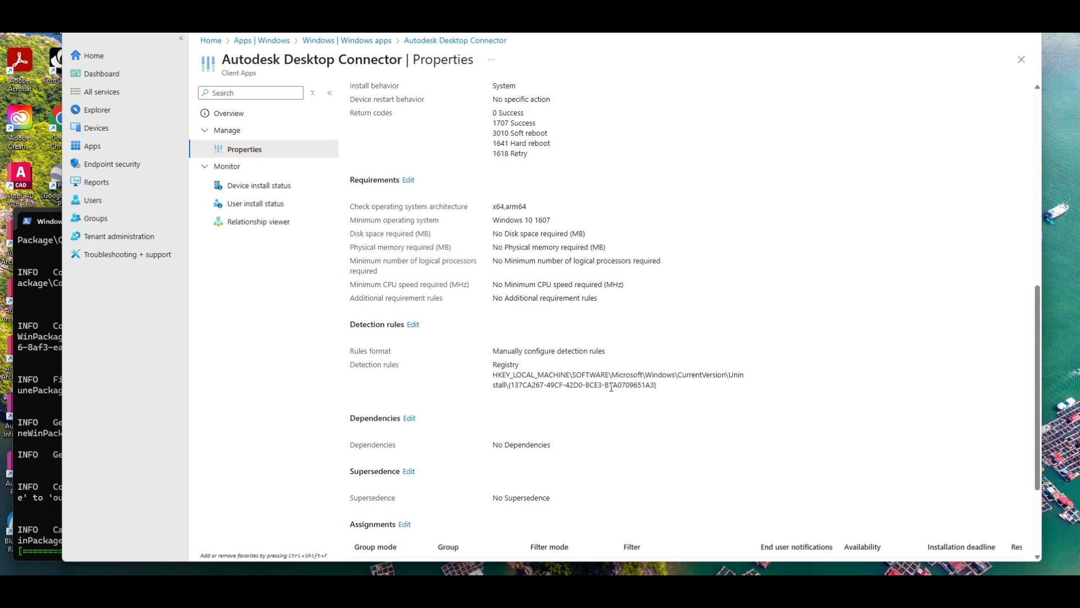
Open the registry detection rule for viewing, close it without changes, and return to the app's Properties
click(412, 325)
click(541, 198)
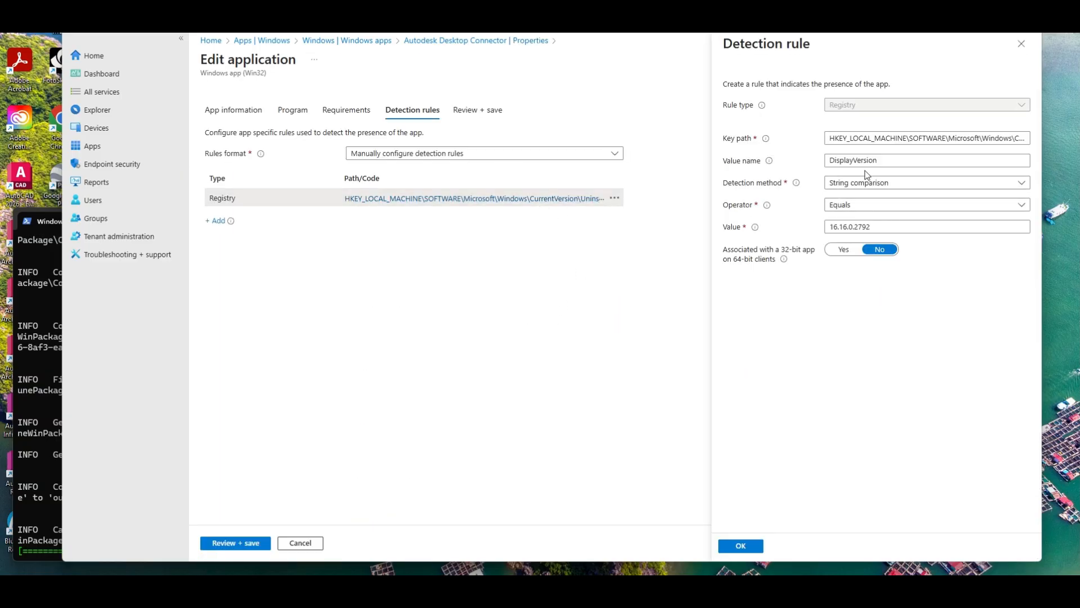
click(1020, 50)
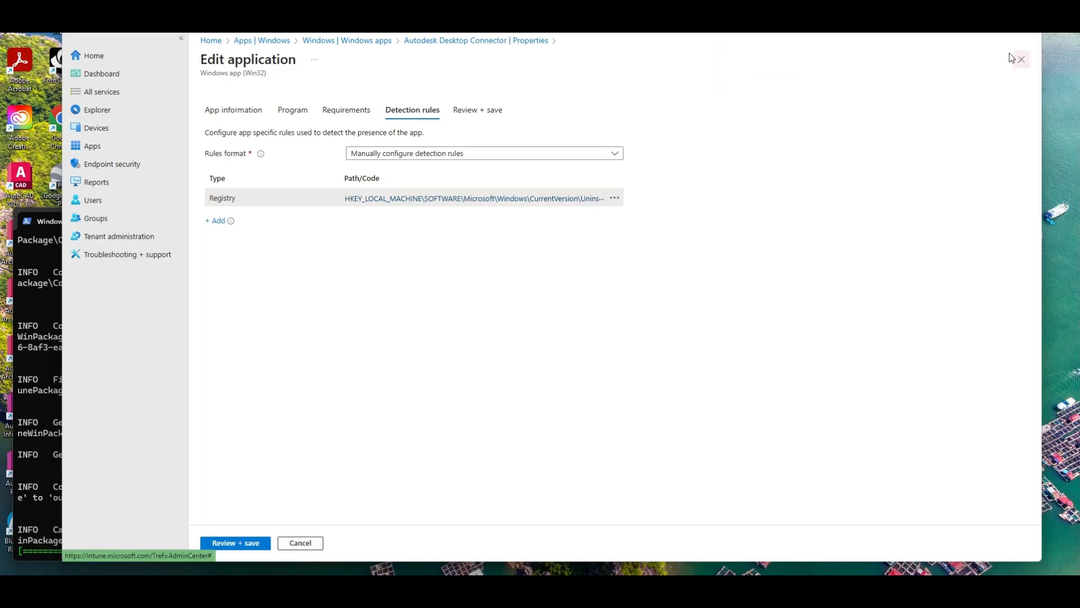
click(508, 45)
scroll(694, 231, down, 5)
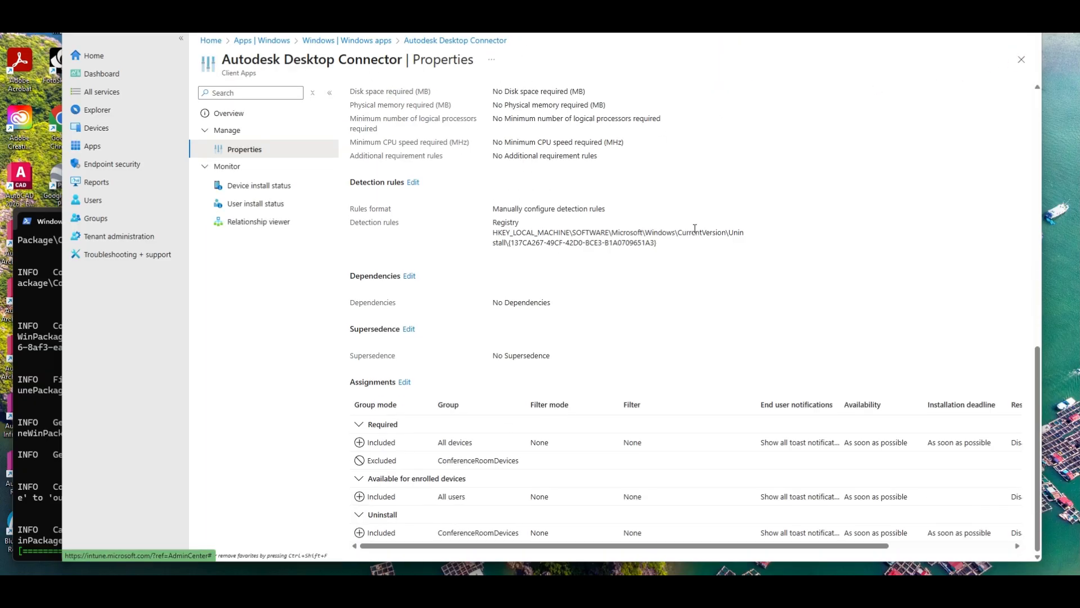
scroll(703, 230, up, 1)
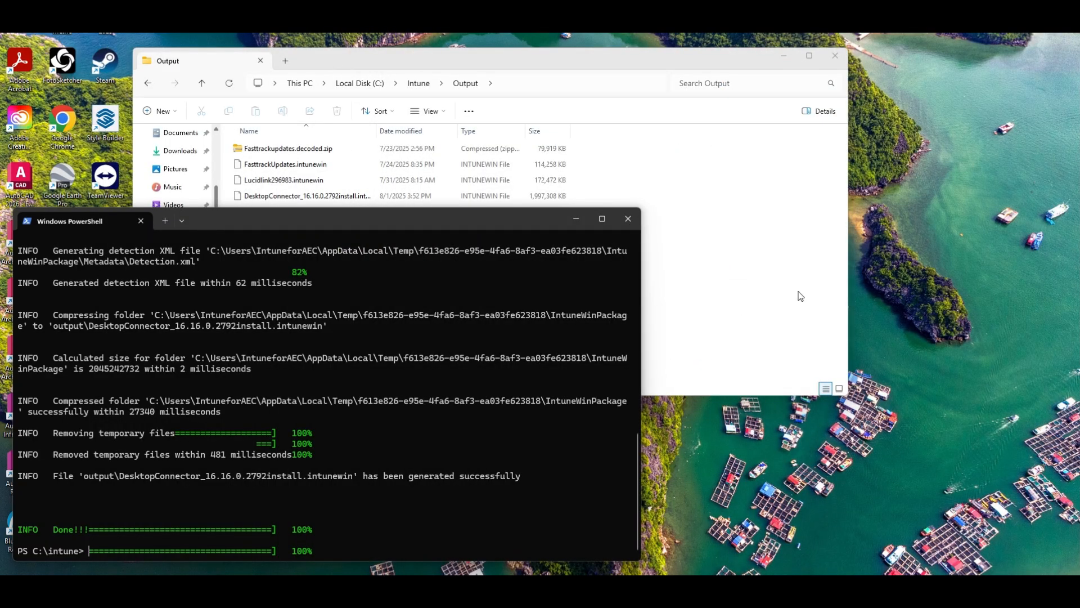
Open DesktopConnector_16.16.0.2792install.ps1 from the Intune\Input Autodesk folder in Notepad
click(569, 73)
drag(569, 73, 616, 76)
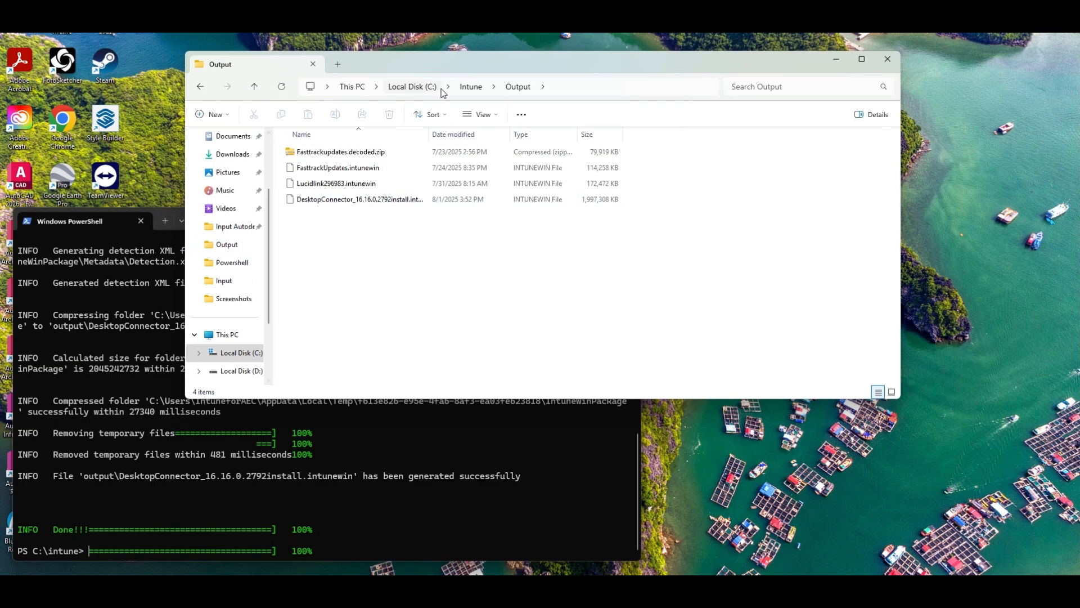
click(473, 87)
click(310, 154)
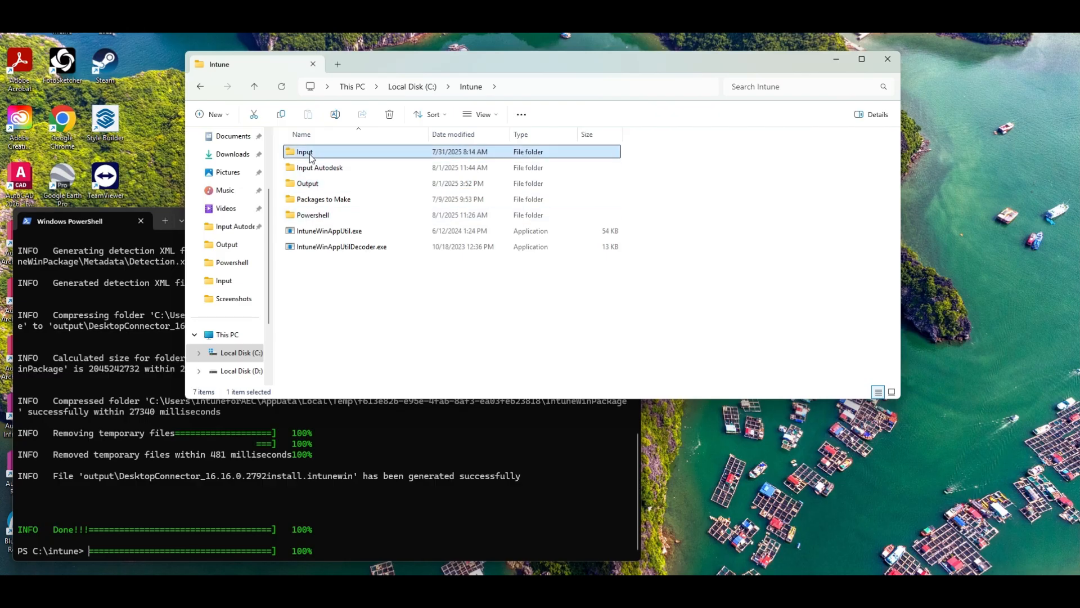
double_click(312, 167)
click(320, 167)
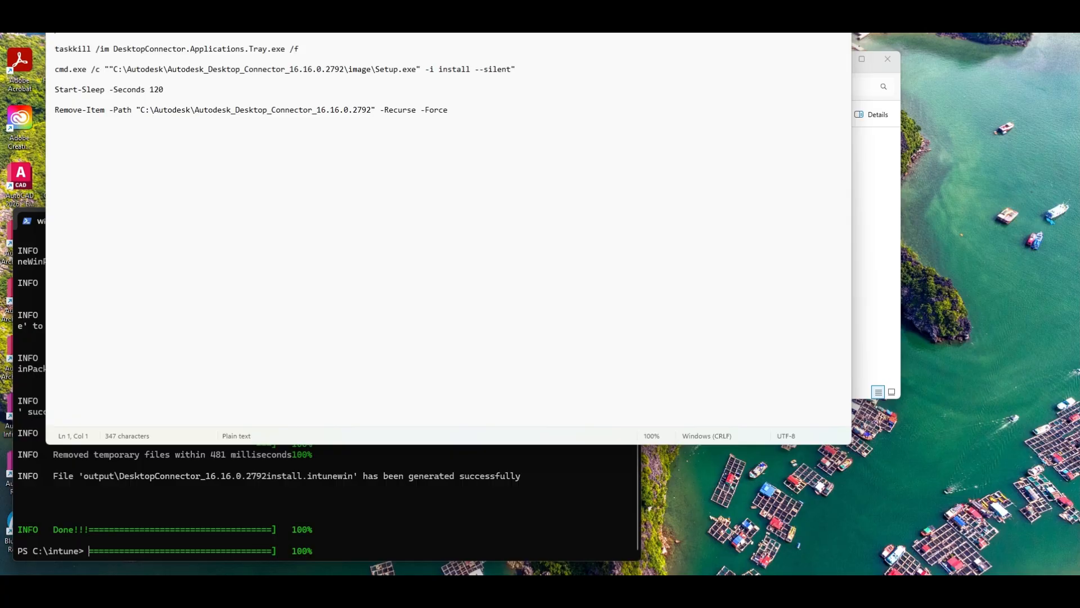
drag(416, 0, 525, 87)
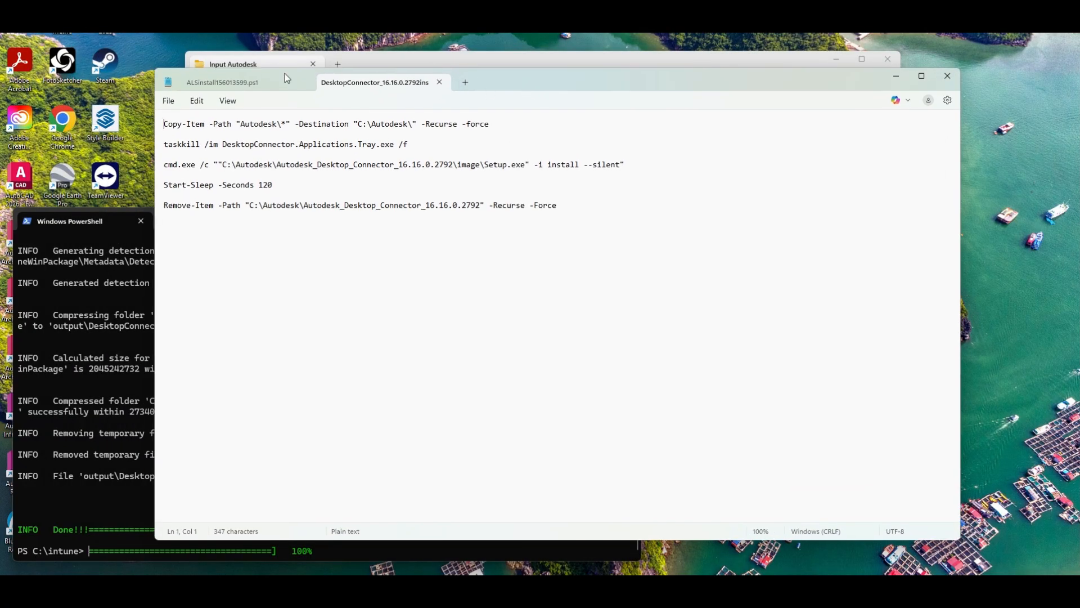
Close the ALSinstall tab in Notepad and bring the install script back to the front
click(305, 82)
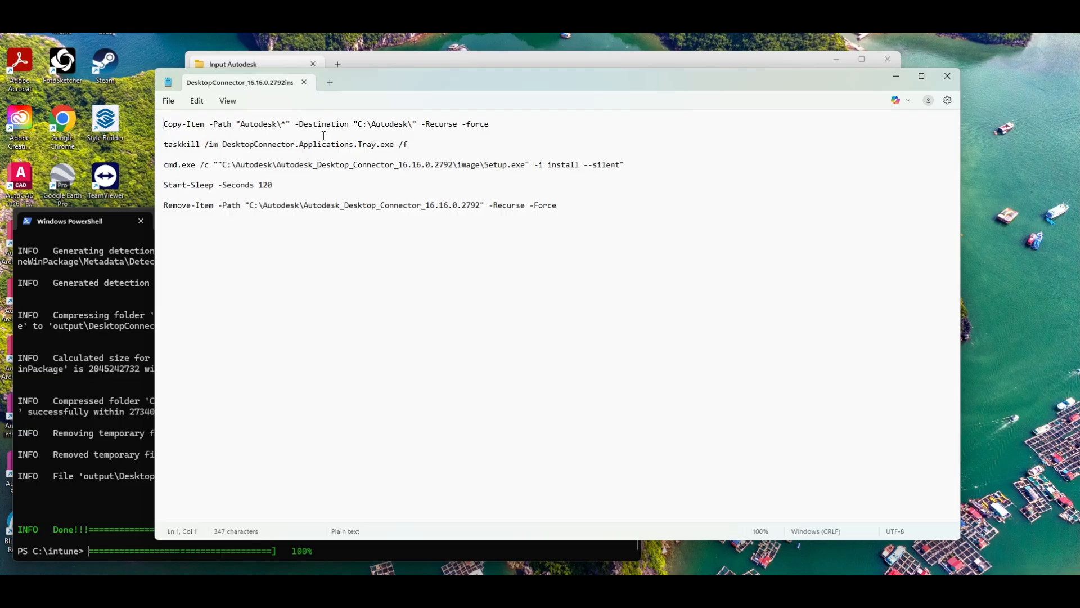
click(389, 60)
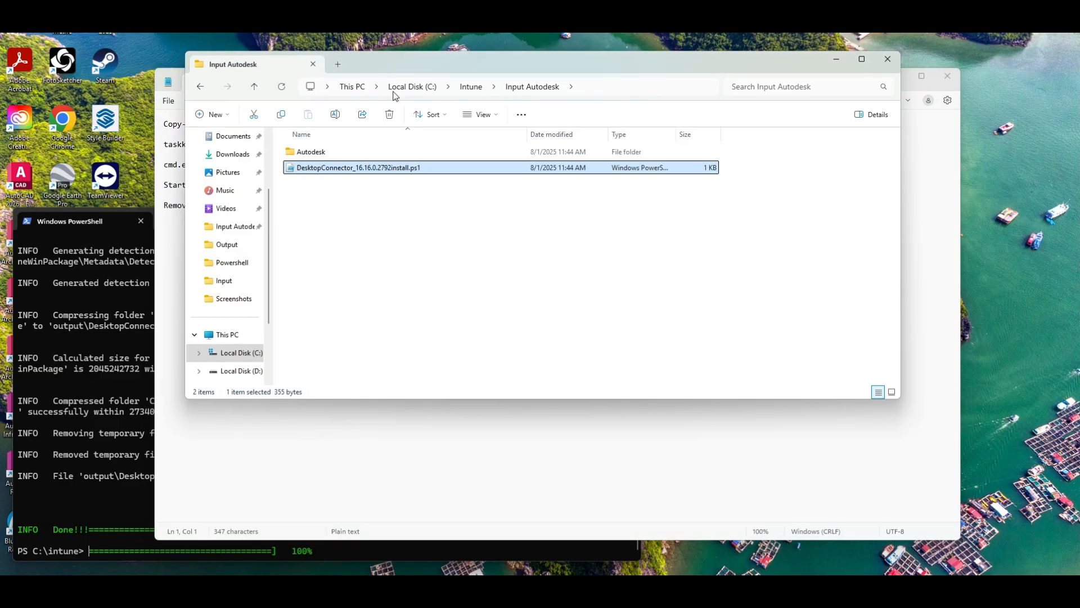
click(354, 468)
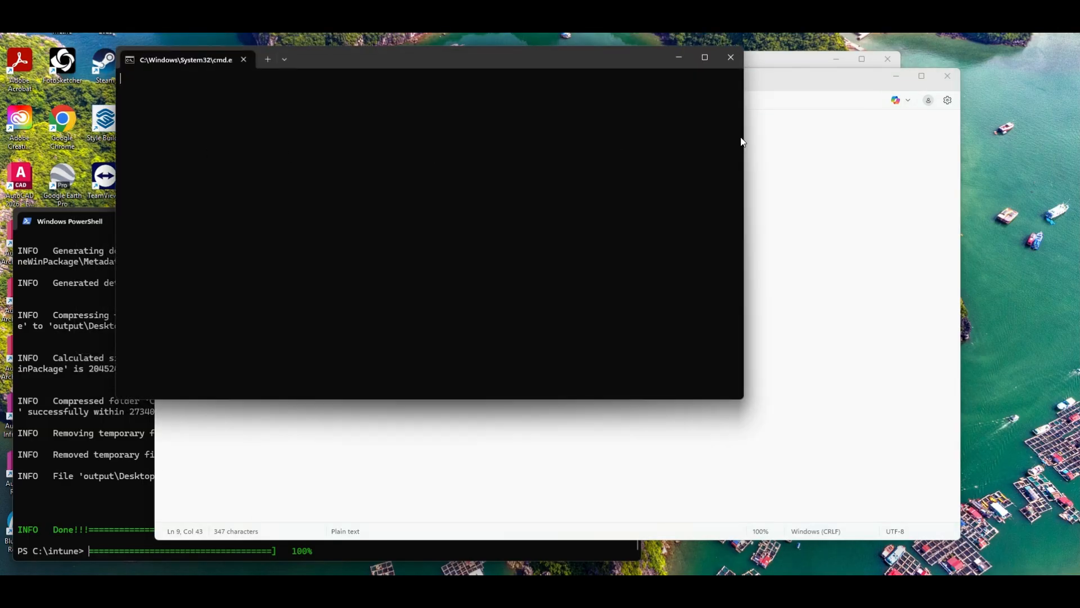
click(880, 208)
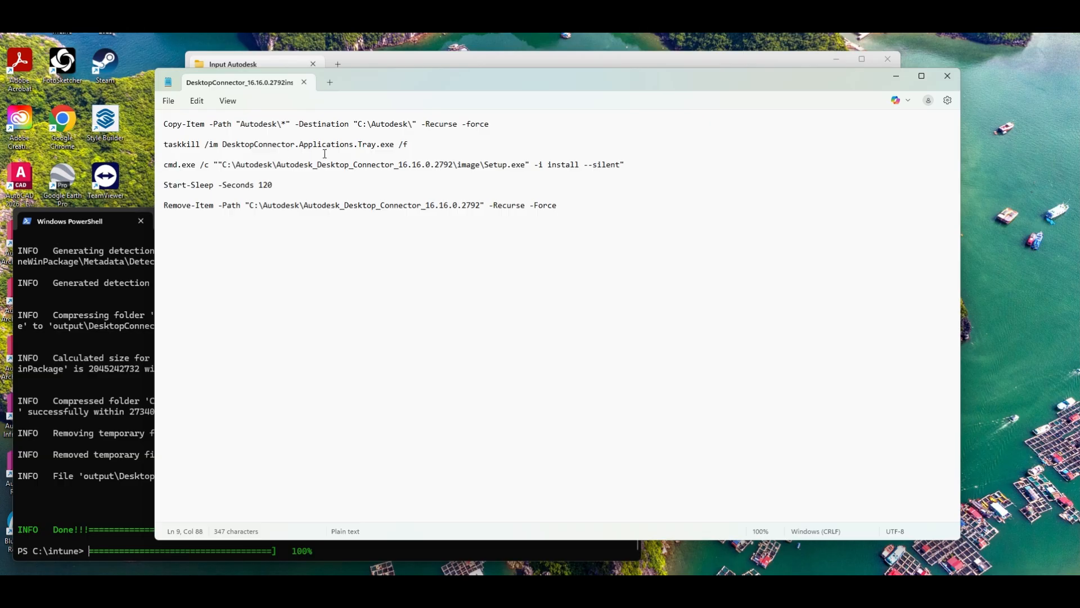